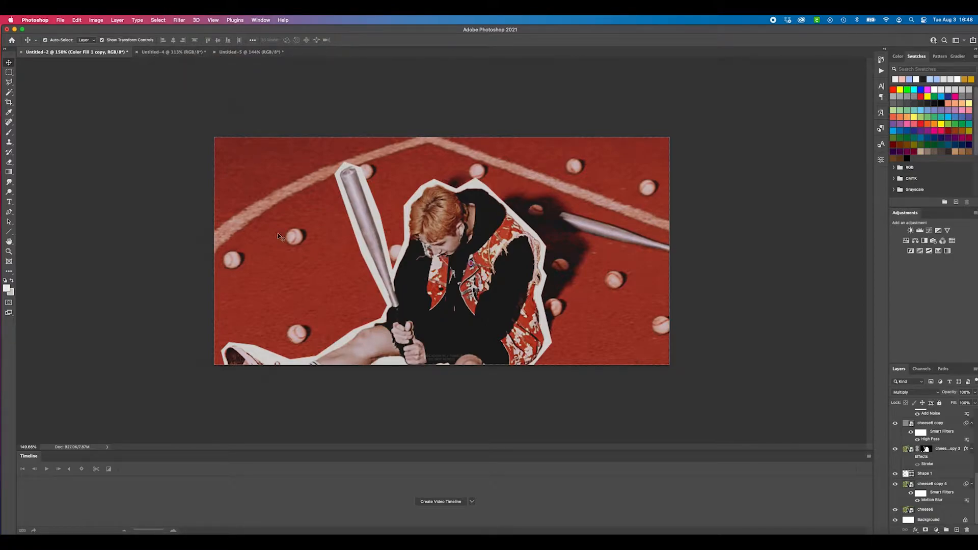
# Examine the finished red baseball and purple car designs, comparing the two documents and looking through their layer stacks
pyautogui.scroll(10, 942, 473)
pyautogui.scroll(-5, 942, 473)
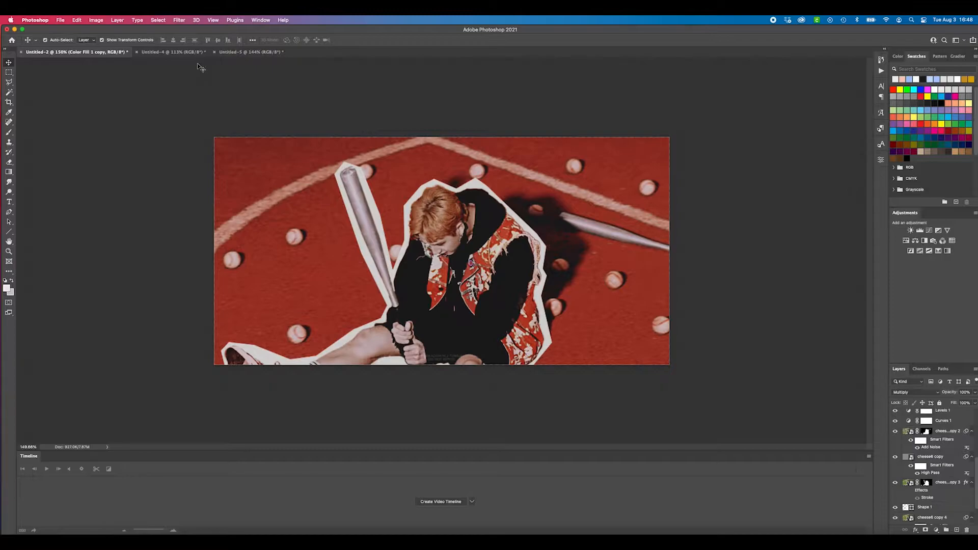
pyautogui.click(173, 52)
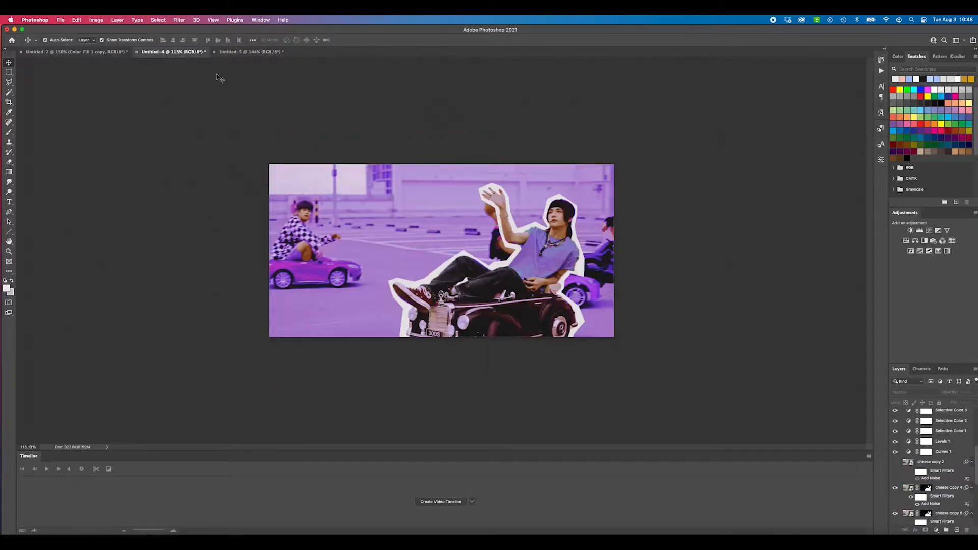
pyautogui.click(74, 52)
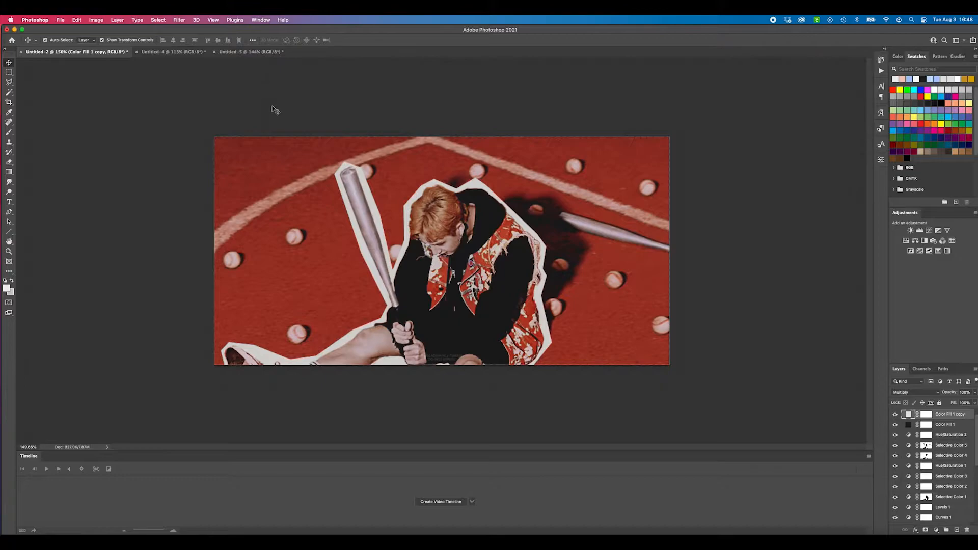
pyautogui.click(174, 52)
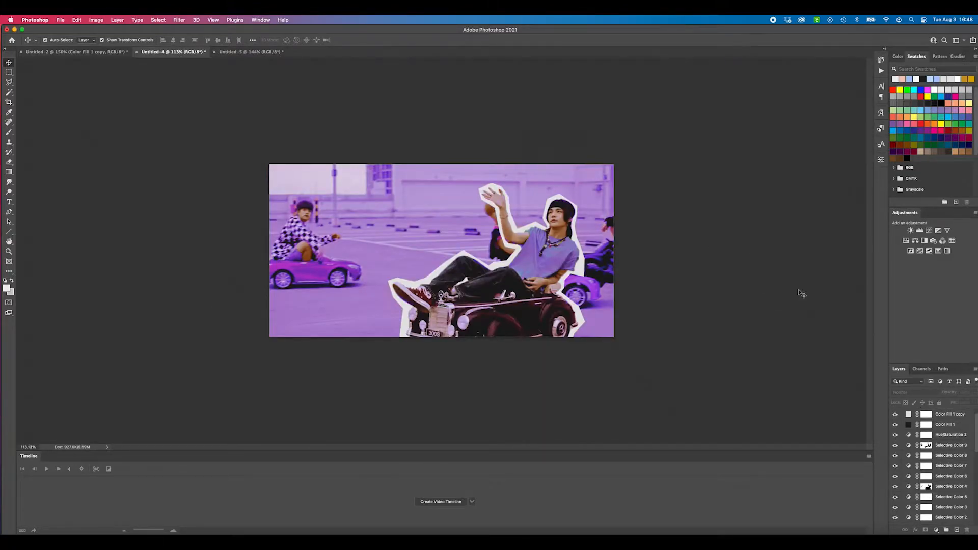
pyautogui.scroll(-4, 943, 466)
pyautogui.scroll(3, 944, 466)
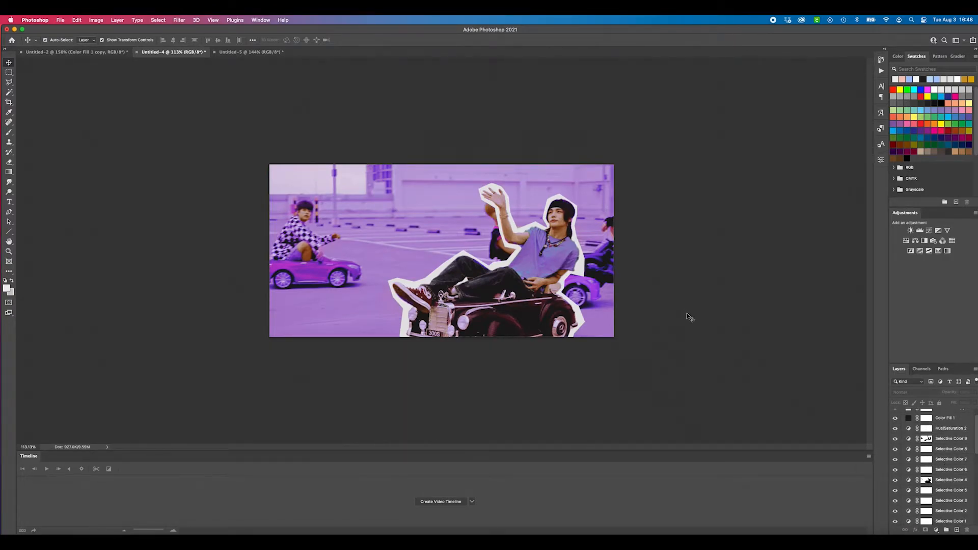
pyautogui.scroll(-1, 942, 475)
pyautogui.scroll(-3, 942, 476)
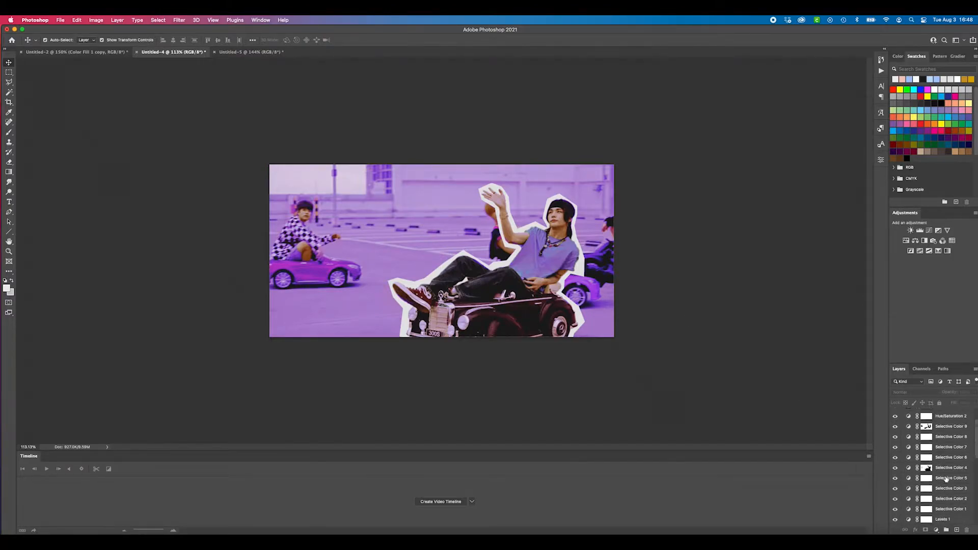
pyautogui.click(951, 446)
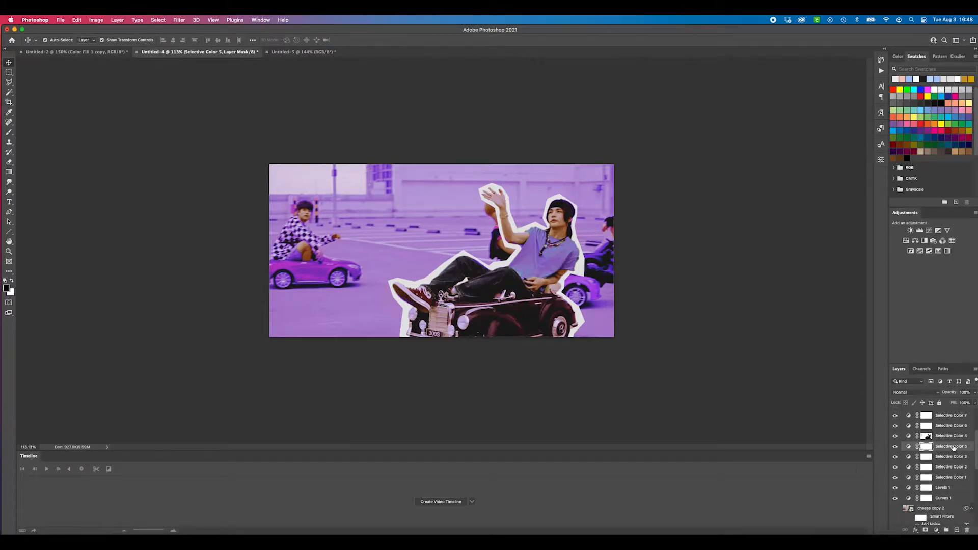
pyautogui.scroll(3, 951, 443)
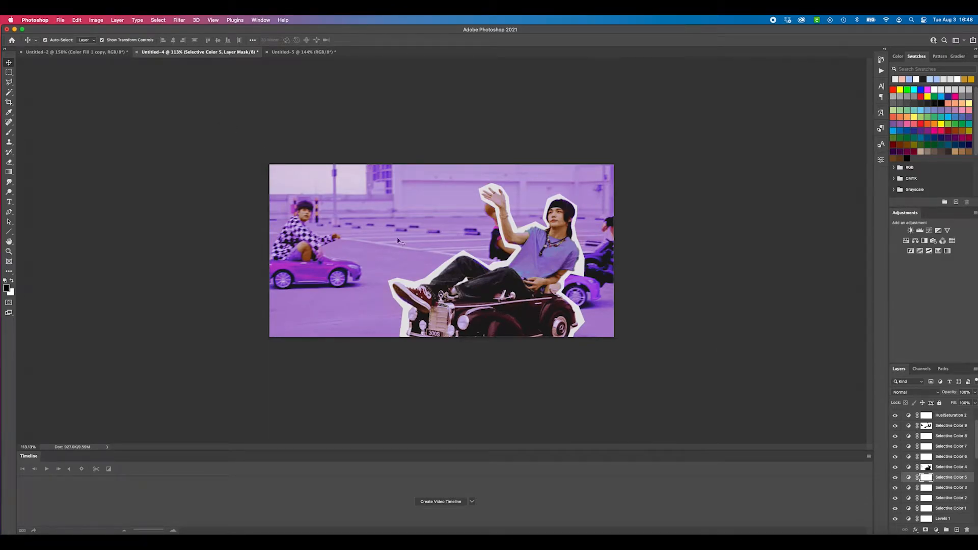
# Group the layers of the purple car design from the watermark text down to the Curves adjustment
pyautogui.scroll(3, 961, 454)
pyautogui.click(946, 416)
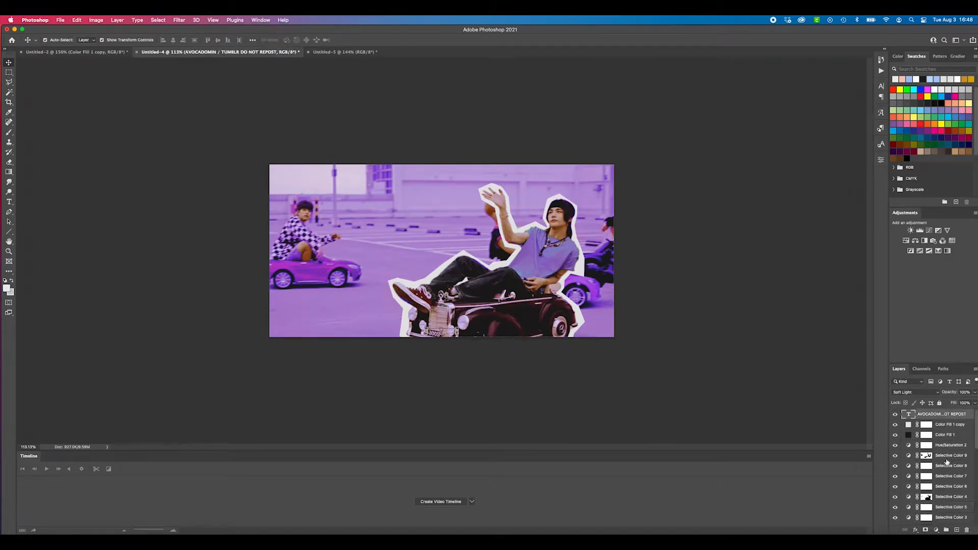
pyautogui.scroll(-8, 948, 458)
pyautogui.keyDown('shift'); pyautogui.click(952, 470); pyautogui.keyUp('shift')
pyautogui.press('super+g')
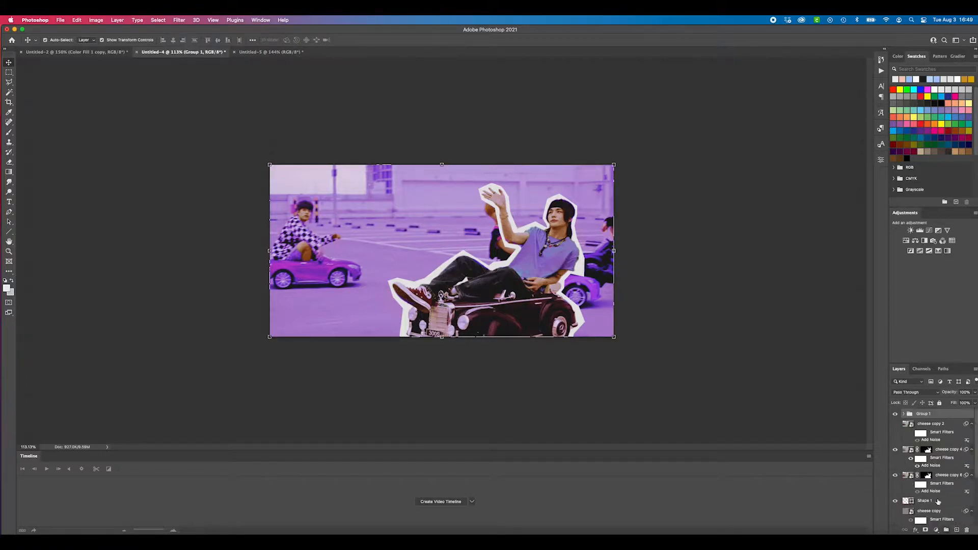
# Hide and show the adjustment group to compare the car photo with and without the purple coloring
pyautogui.click(895, 414)
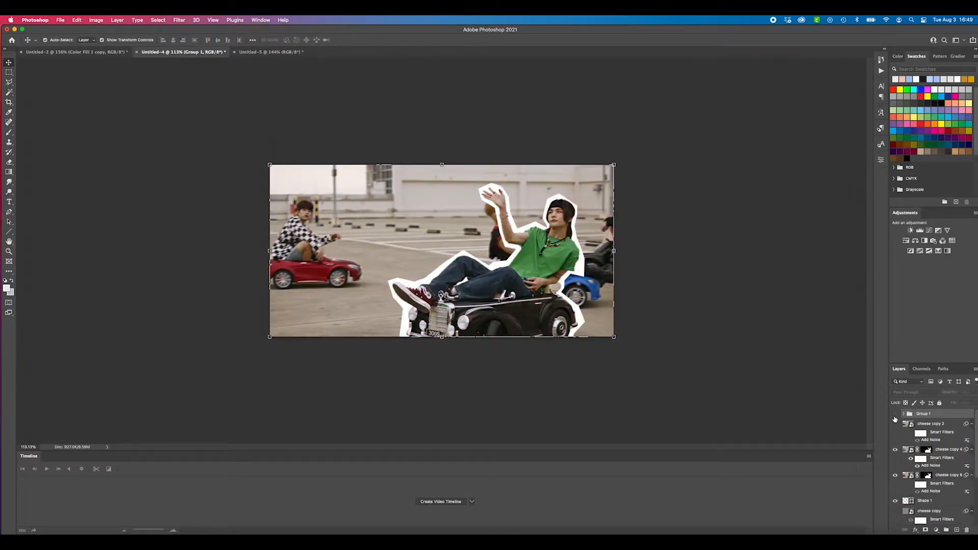
pyautogui.click(894, 413)
pyautogui.click(705, 375)
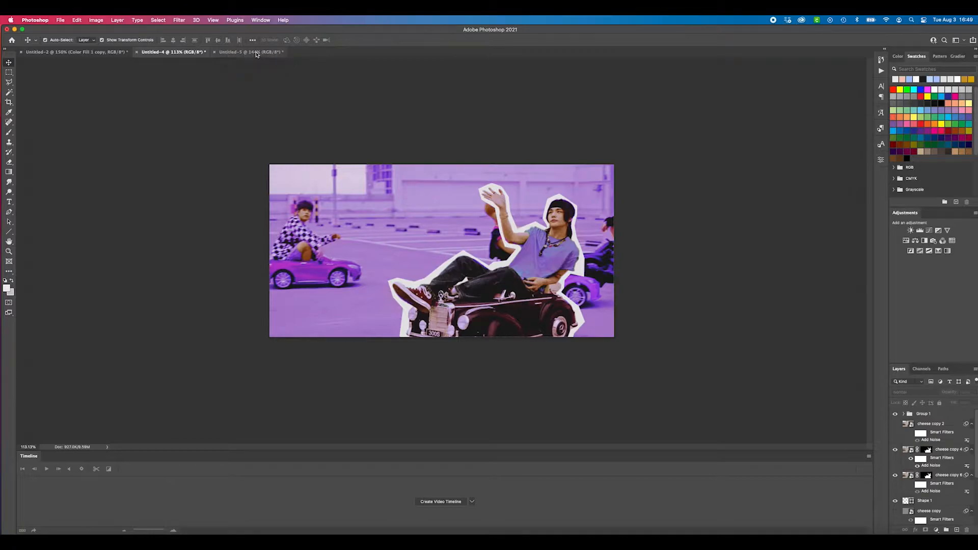
# Switch to the Untitled-5 document containing the portrait in the reed field
pyautogui.click(72, 51)
pyautogui.click(171, 51)
pyautogui.click(267, 53)
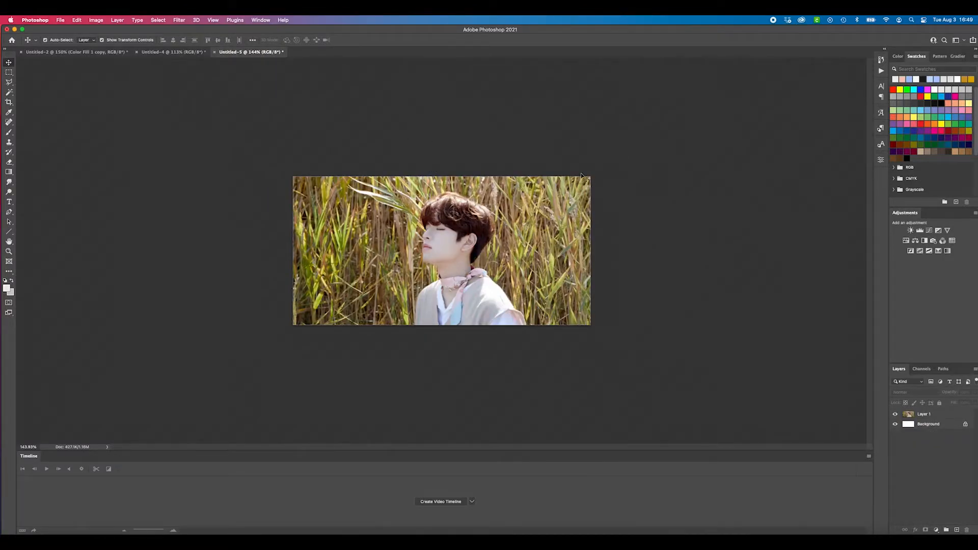
pyautogui.scroll(3, 499, 161)
pyautogui.scroll(-1, 501, 163)
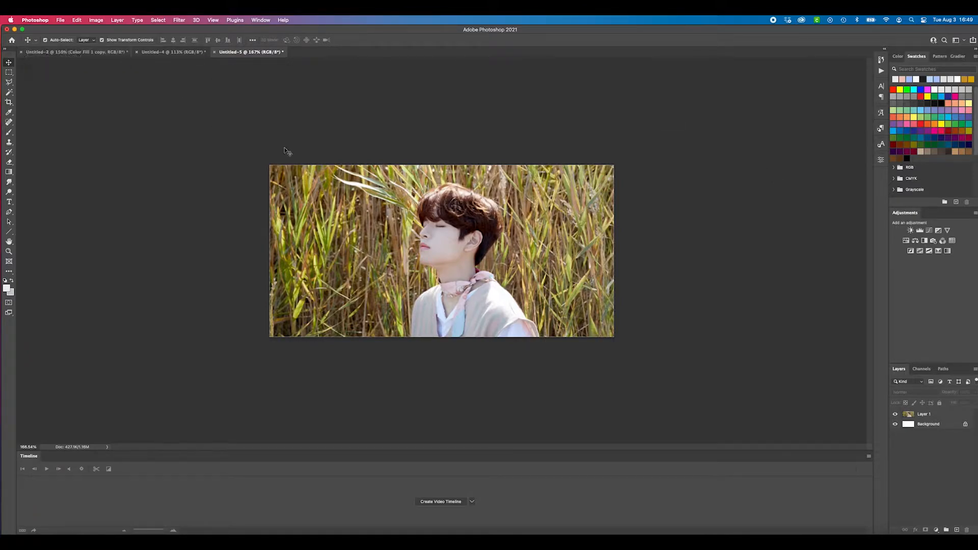
pyautogui.scroll(2, 556, 265)
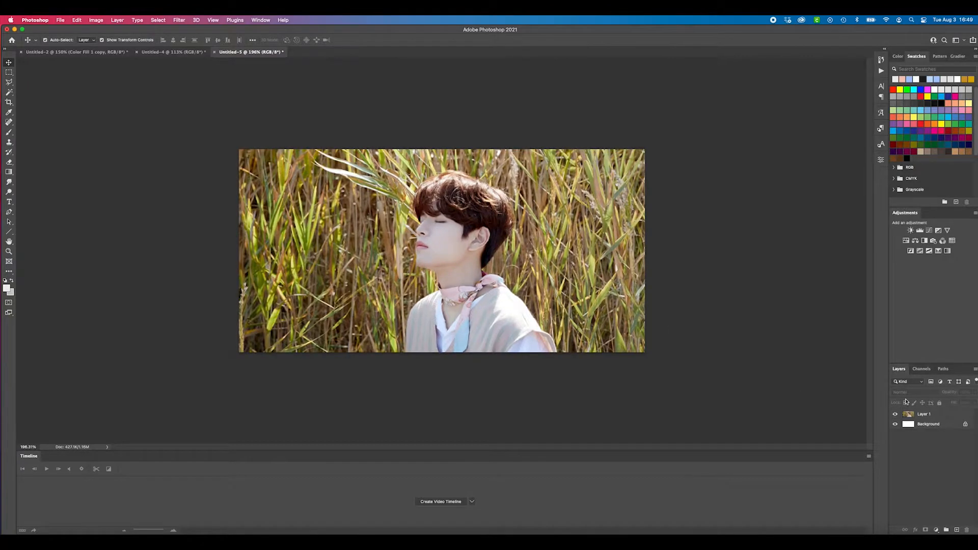
# Duplicate the portrait photo layer, Layer 1, four times
pyautogui.click(930, 414)
pyautogui.click(793, 341)
pyautogui.click(922, 416)
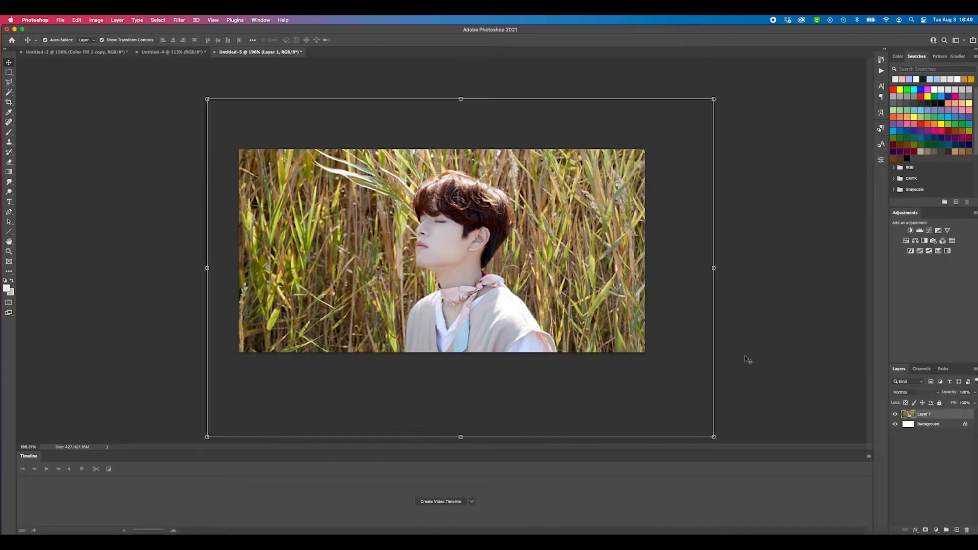
pyautogui.scroll(-5, 705, 333)
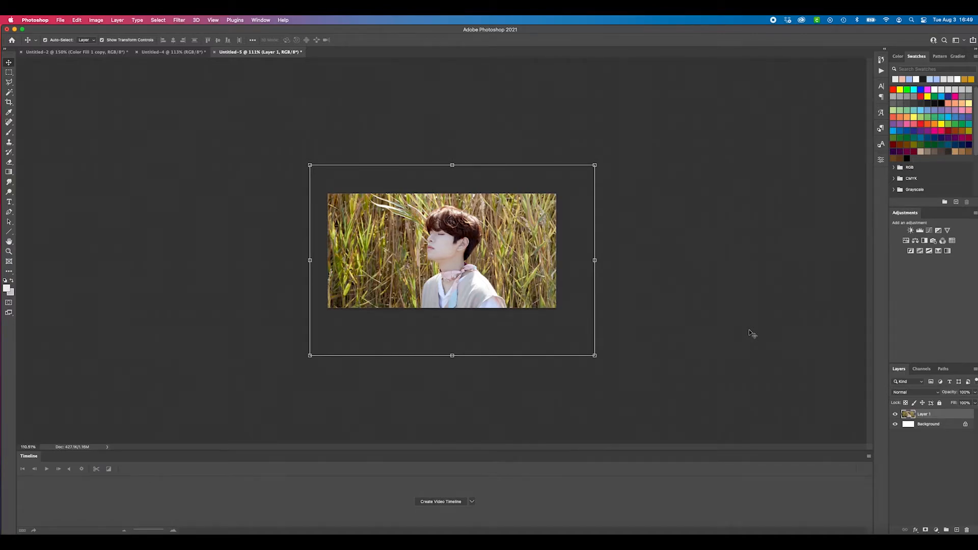
pyautogui.press('super+j')
pyautogui.press('super+j')
pyautogui.press('super+j')
pyautogui.press('super+j')
pyautogui.click(837, 417)
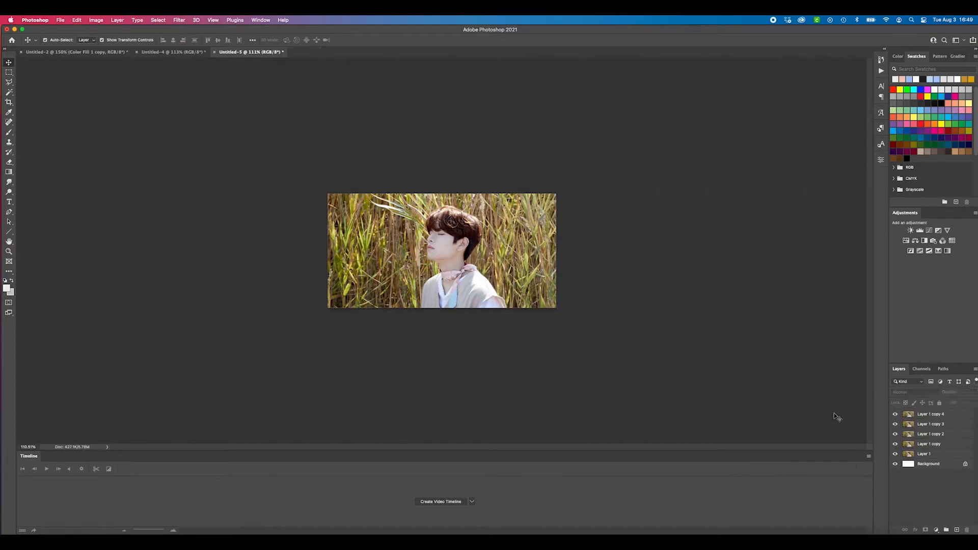
# Hide the three uppermost photo copies, leaving Layer 1 copy and the layers below it visible
pyautogui.moveTo(890, 417); pyautogui.dragTo(895, 444)
pyautogui.click(895, 444)
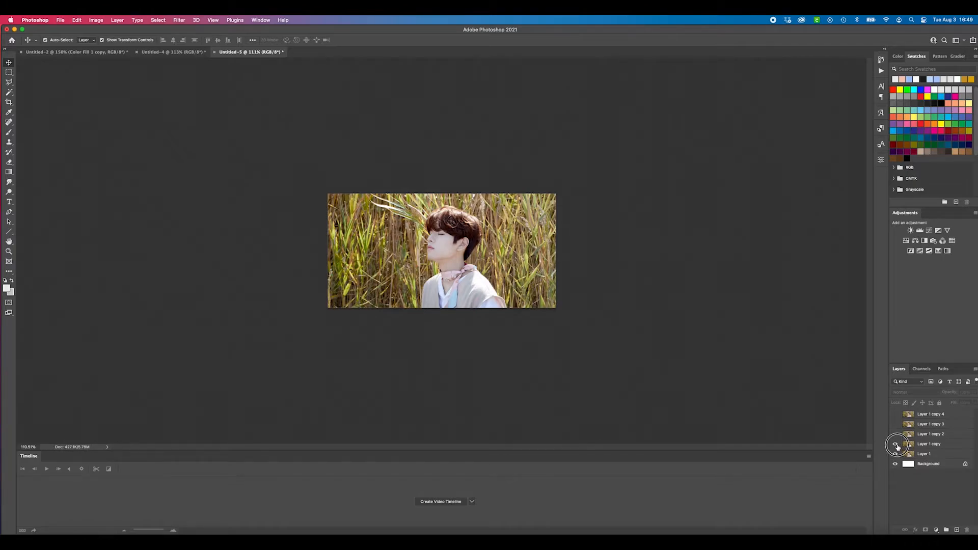
pyautogui.click(937, 444)
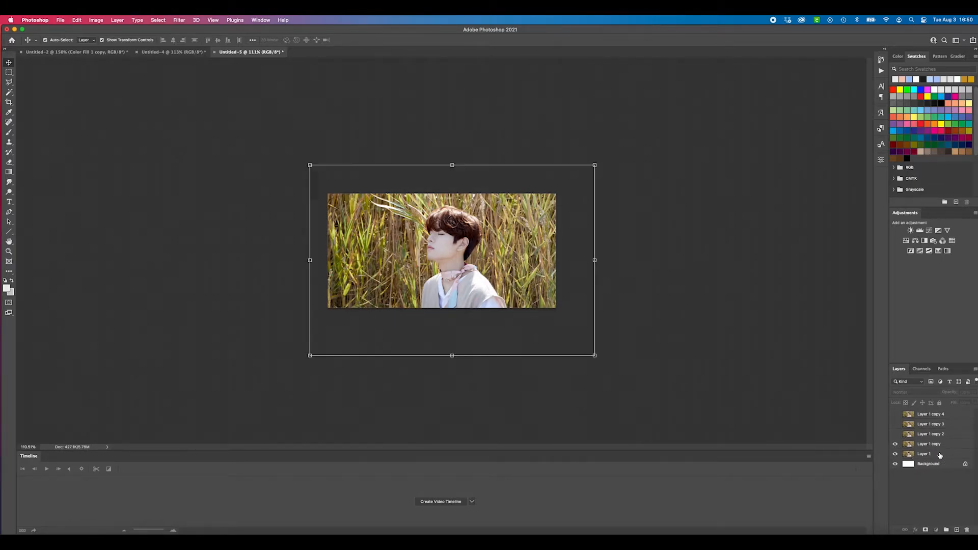
pyautogui.click(184, 174)
pyautogui.scroll(3, 410, 229)
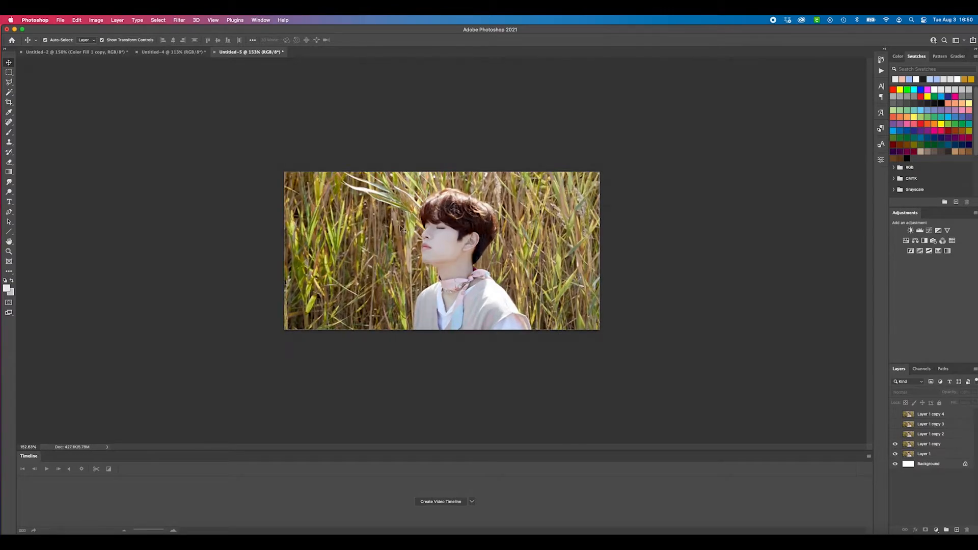
# Apply a High Pass filter with a radius of 2.1 pixels to Layer 1 copy
pyautogui.click(179, 19)
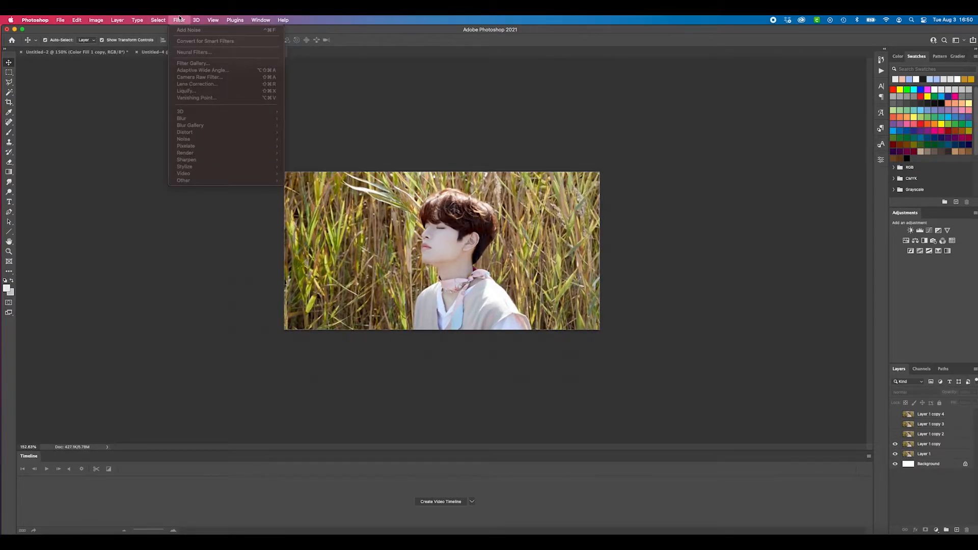
pyautogui.click(100, 143)
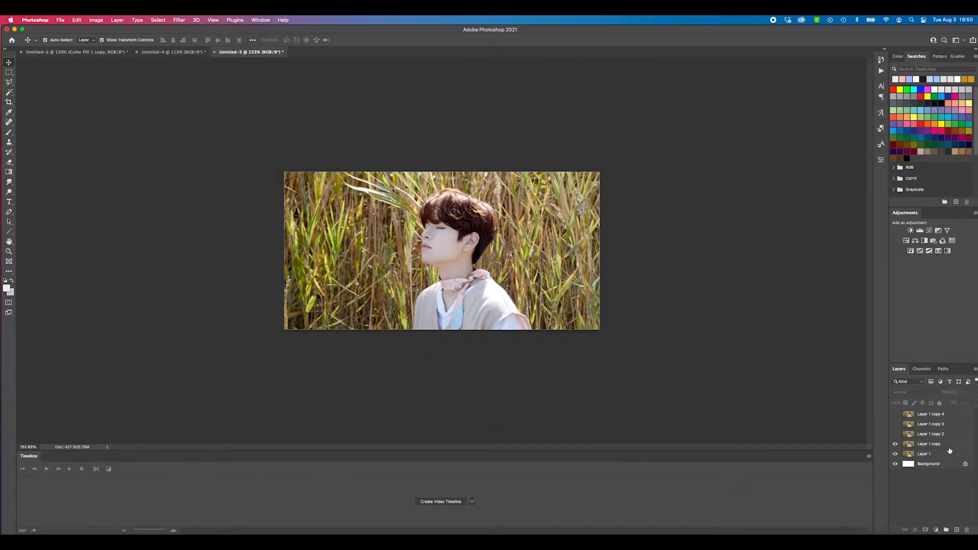
pyautogui.click(929, 444)
pyautogui.click(179, 20)
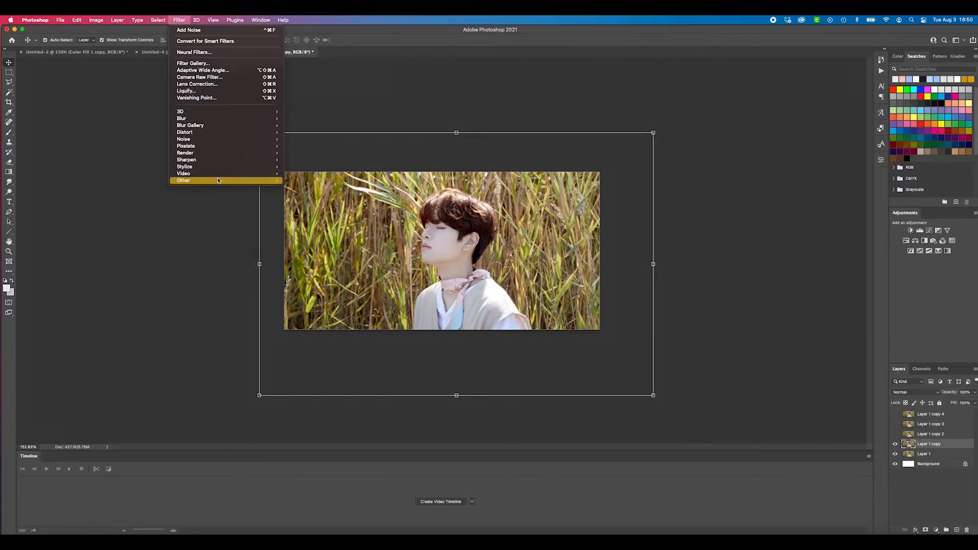
pyautogui.moveTo(220, 180)
pyautogui.click(309, 189)
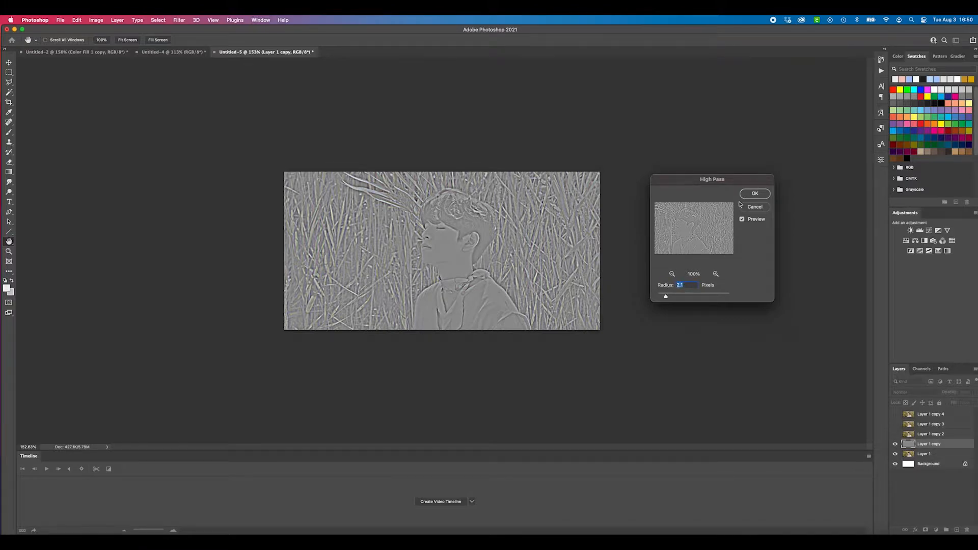
pyautogui.click(755, 194)
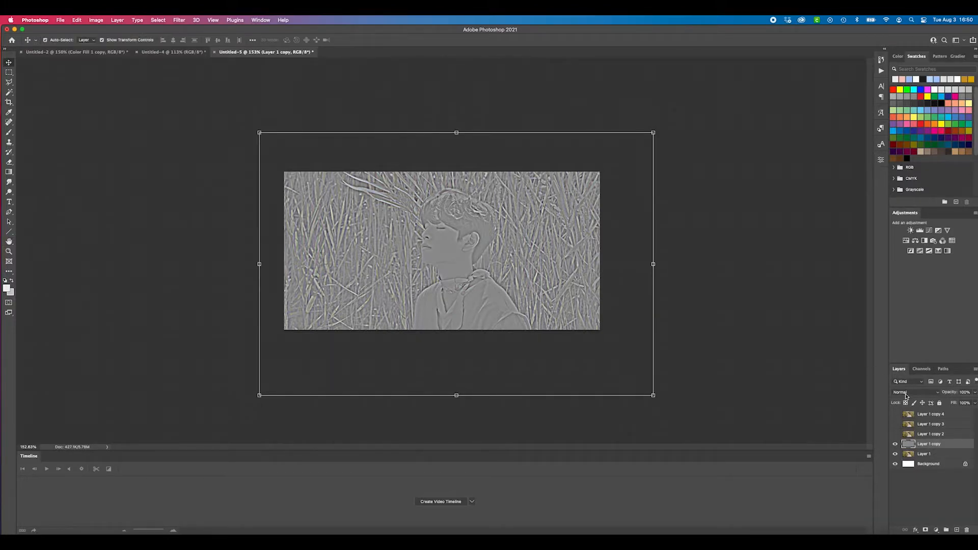
# Set the High Pass layer's blend mode to Soft Light and review its fill and opacity settings
pyautogui.click(906, 392)
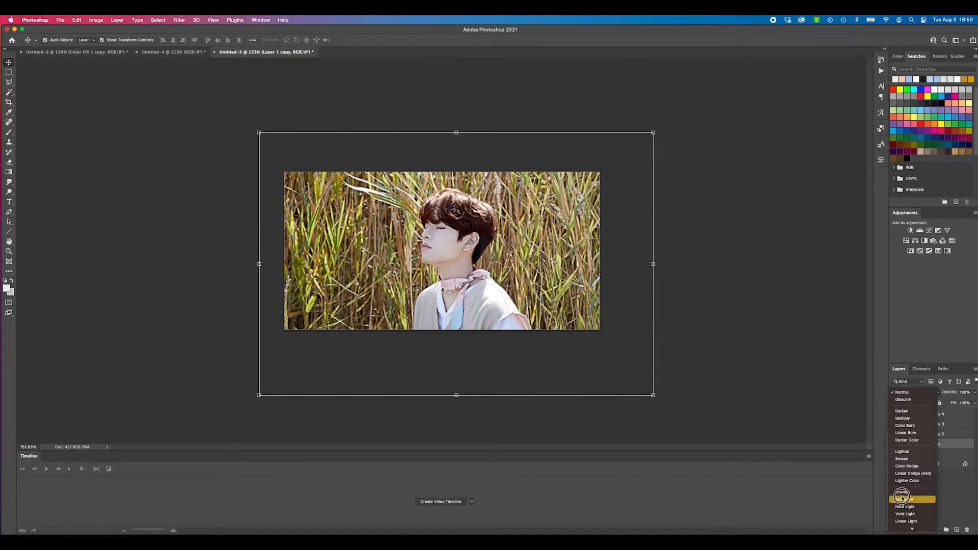
pyautogui.click(901, 493)
pyautogui.click(729, 321)
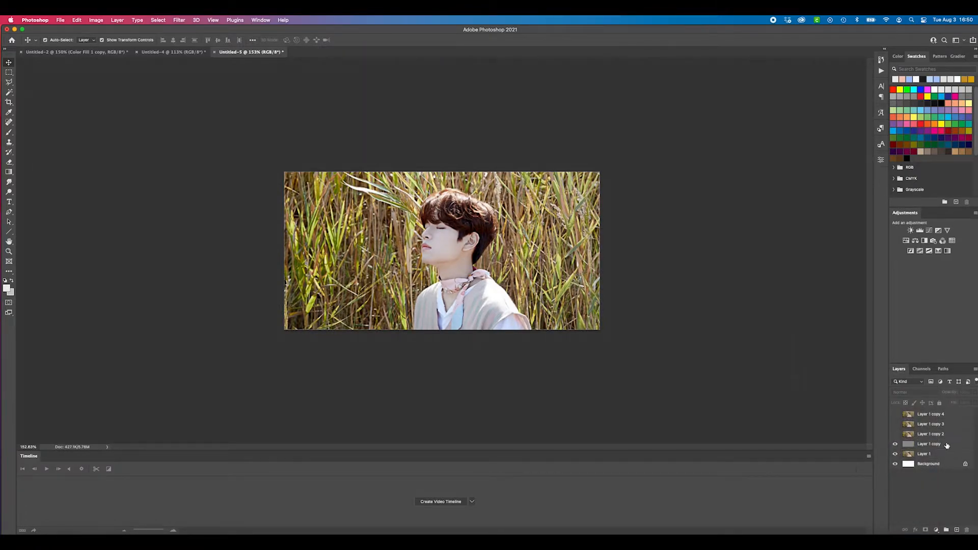
pyautogui.click(929, 443)
pyautogui.click(974, 402)
pyautogui.moveTo(970, 414); pyautogui.dragTo(965, 403)
pyautogui.click(974, 392)
# Hide and show the High Pass layer repeatedly to compare the portrait's sharpness up close, ending with the layer shown
pyautogui.click(895, 444)
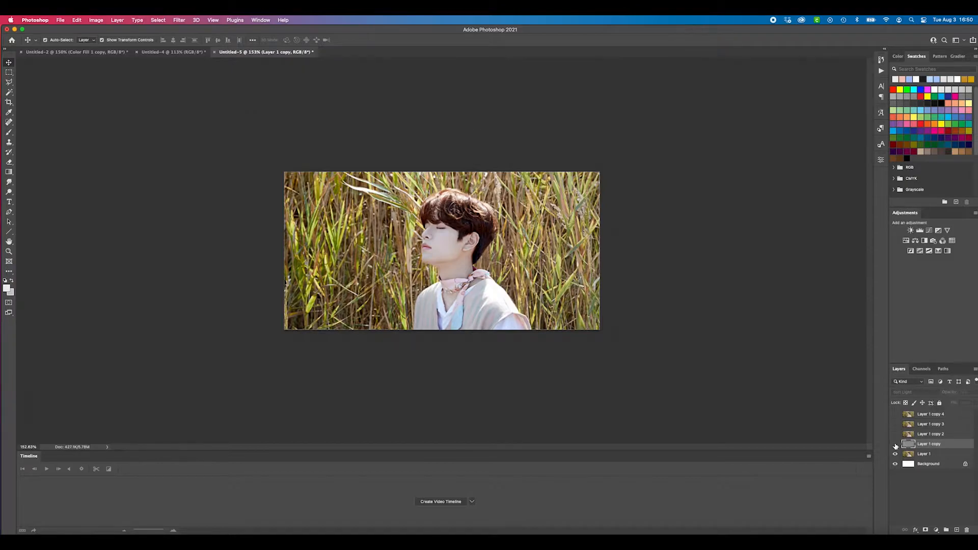
pyautogui.scroll(5, 468, 256)
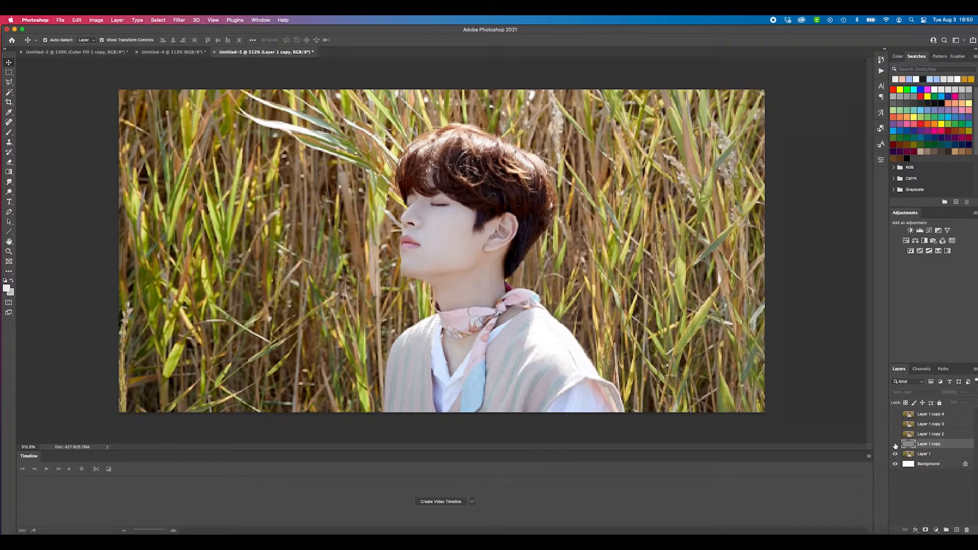
pyautogui.click(894, 444)
pyautogui.click(895, 444)
pyautogui.click(895, 444)
pyautogui.click(894, 445)
pyautogui.click(894, 444)
pyautogui.scroll(-5, 646, 264)
pyautogui.click(719, 276)
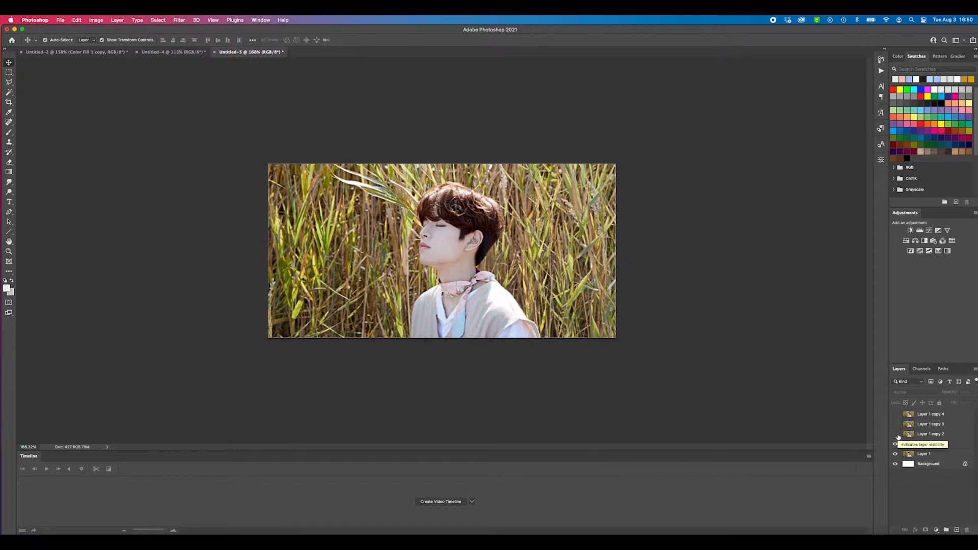
# Show Layer 1 copy 2 in the Untitled-5 document and select its subject, the man in the vest, automatically
pyautogui.hotkey('ctrl', 'shift', 'Tab')
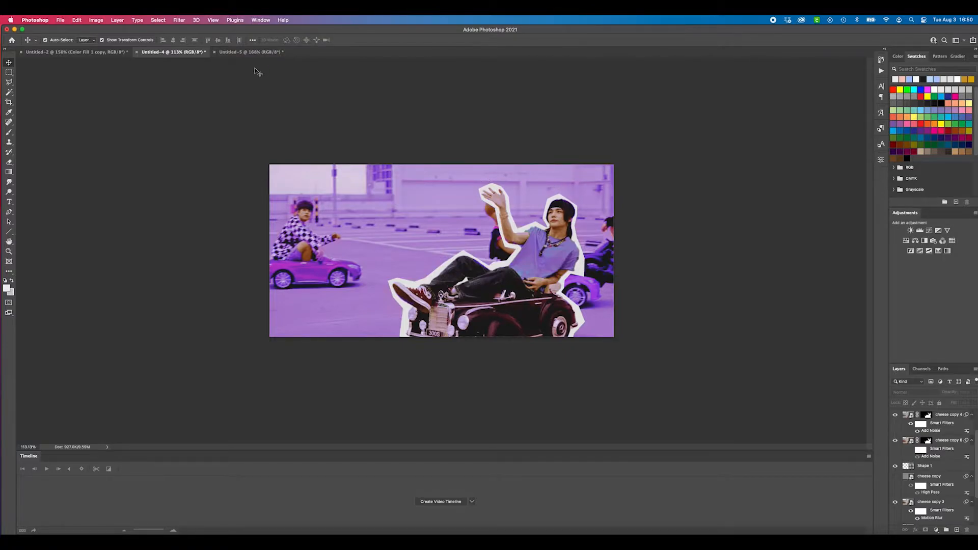
pyautogui.click(254, 51)
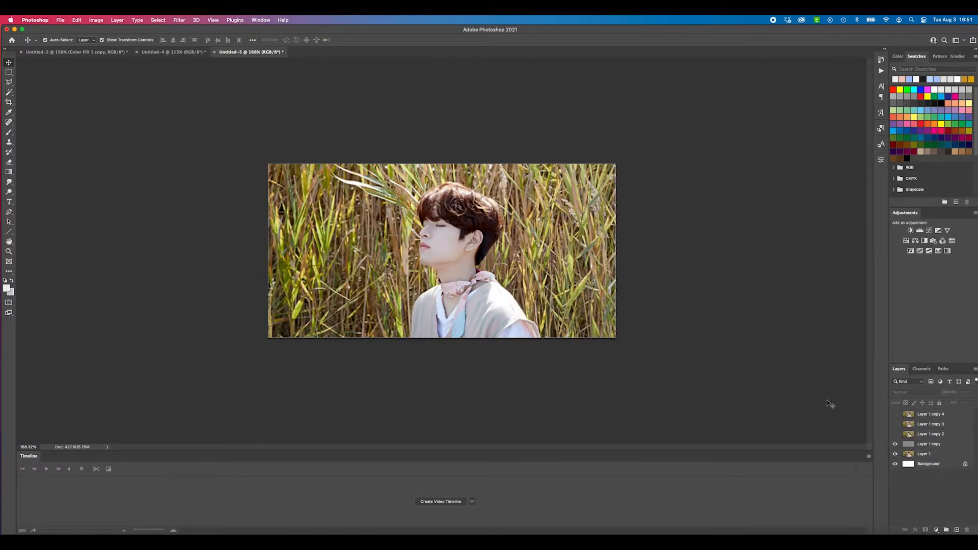
pyautogui.click(946, 435)
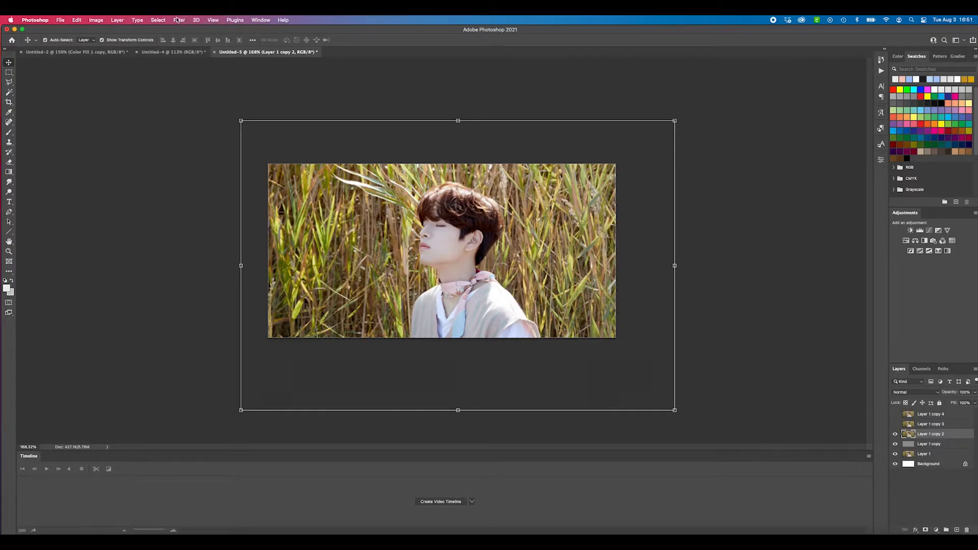
pyautogui.click(154, 20)
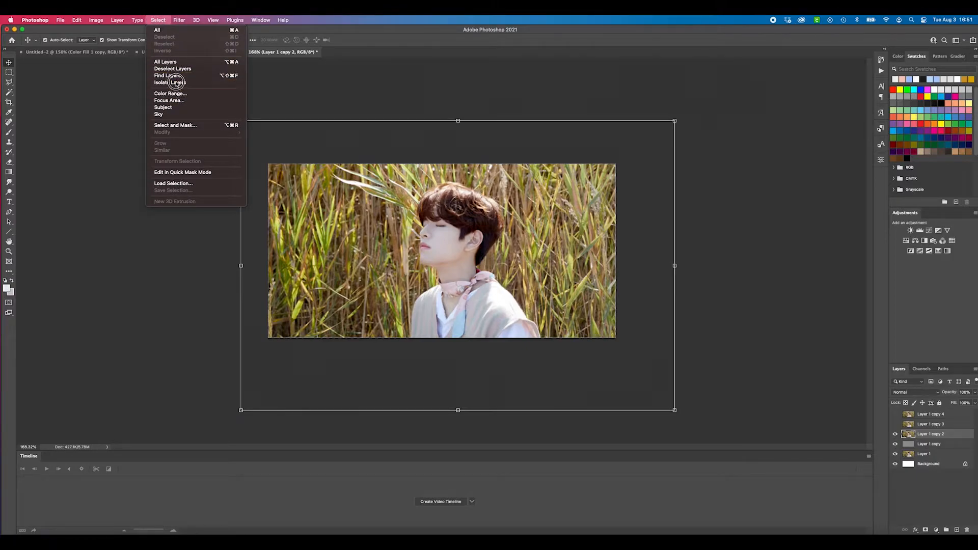
pyautogui.click(163, 107)
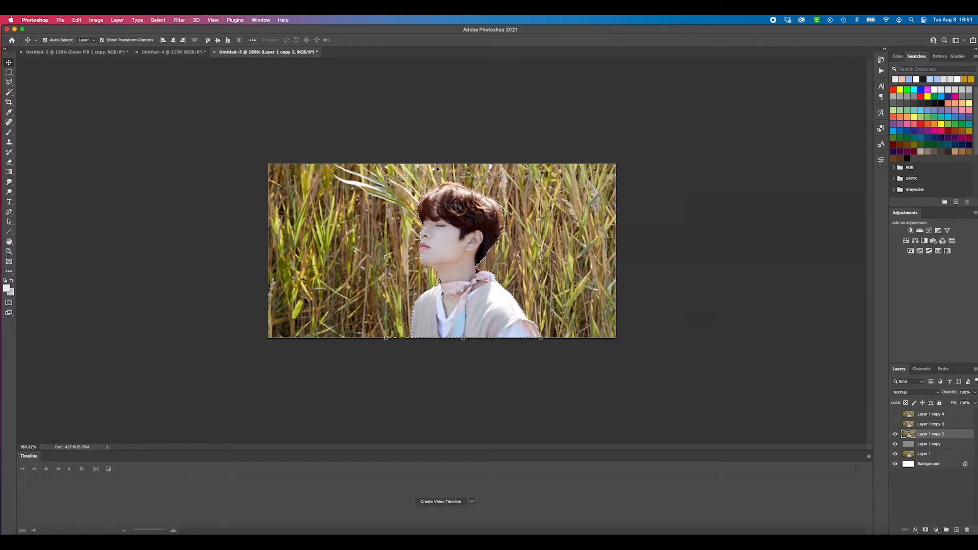
# Mask Layer 1 copy 2 to the selected man and hide Layer 1 copy and Layer 1 beneath it
pyautogui.click(925, 530)
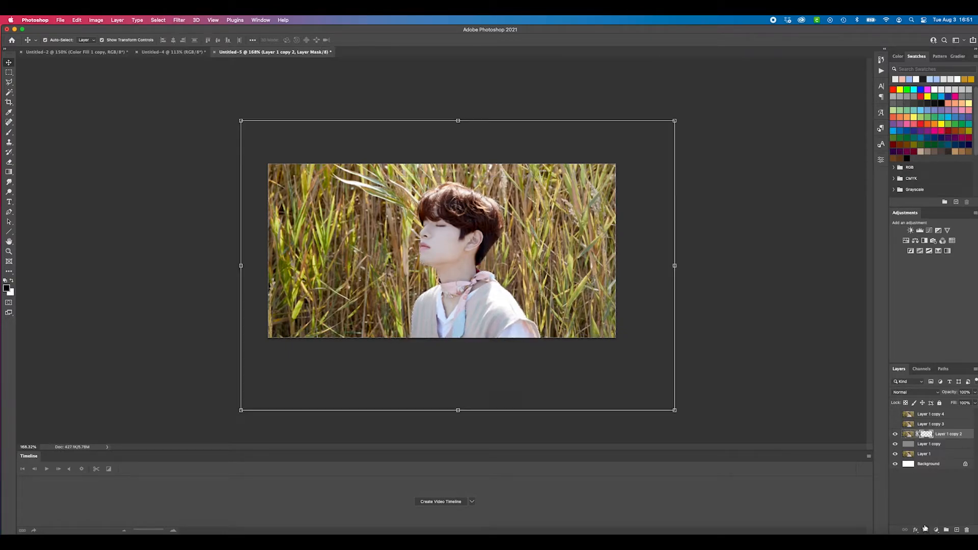
pyautogui.click(895, 444)
pyautogui.click(895, 453)
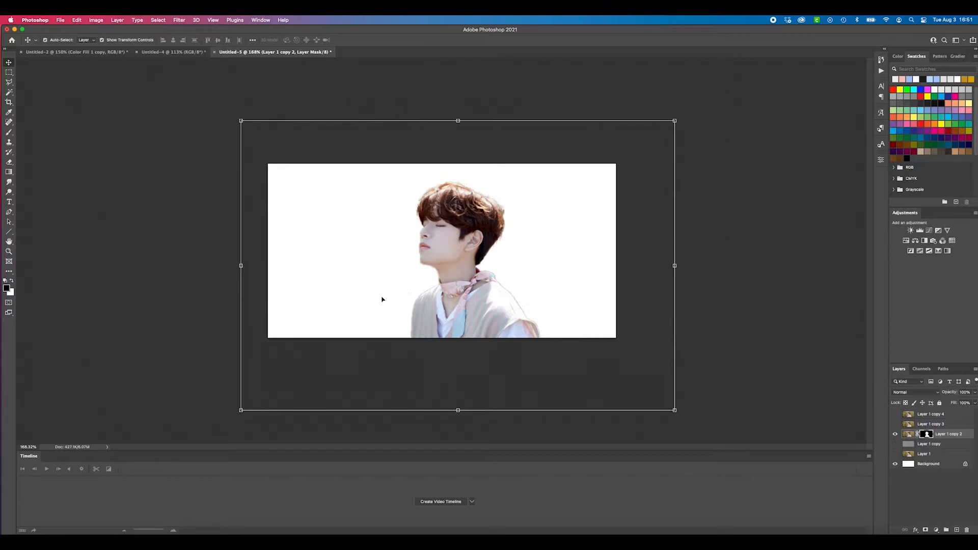
pyautogui.click(183, 266)
pyautogui.scroll(5, 440, 228)
pyautogui.scroll(-2, 575, 144)
# Examine the white-outlined cut-out in the Untitled-4 example, then return to the portrait in Untitled-5
pyautogui.click(173, 51)
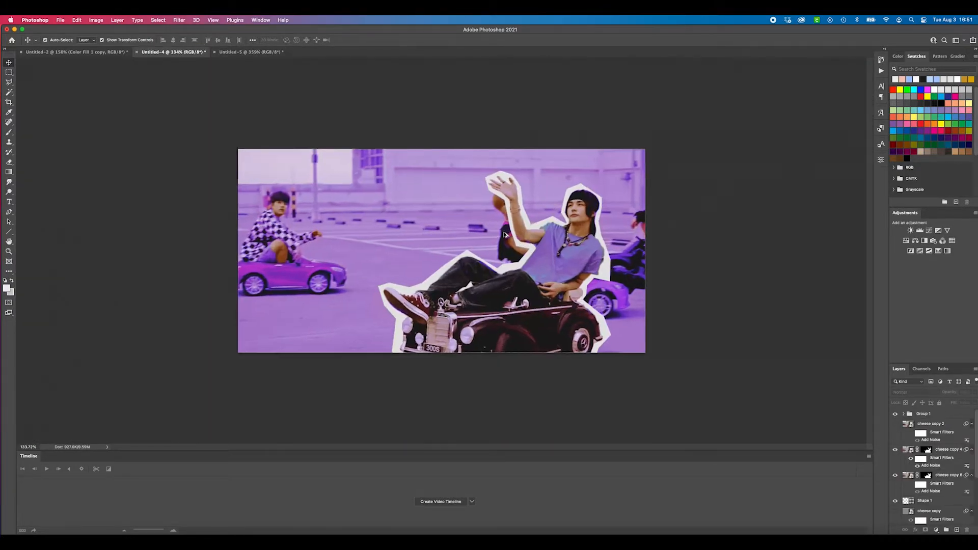
pyautogui.scroll(1, 504, 234)
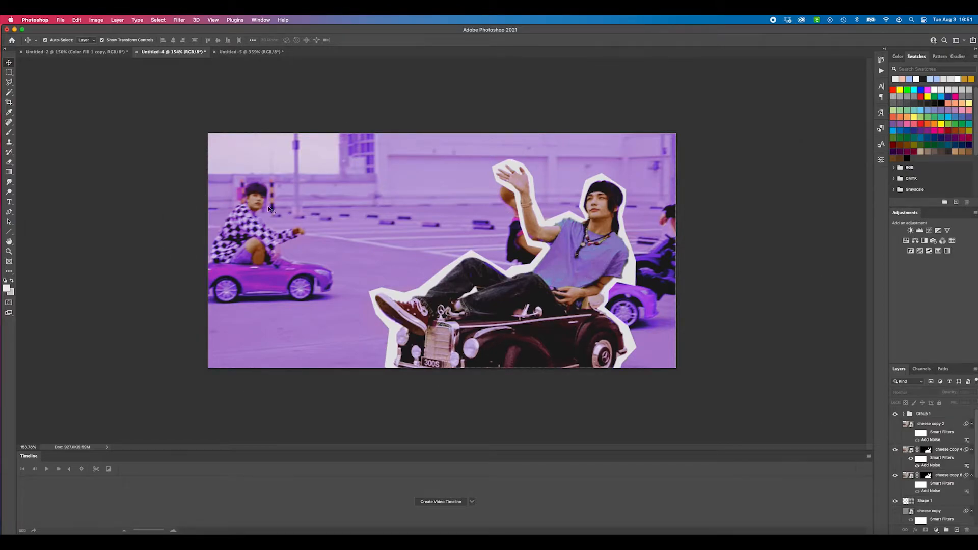
pyautogui.click(250, 52)
pyautogui.scroll(-2, 522, 243)
pyautogui.scroll(1, 522, 243)
pyautogui.scroll(-1, 619, 313)
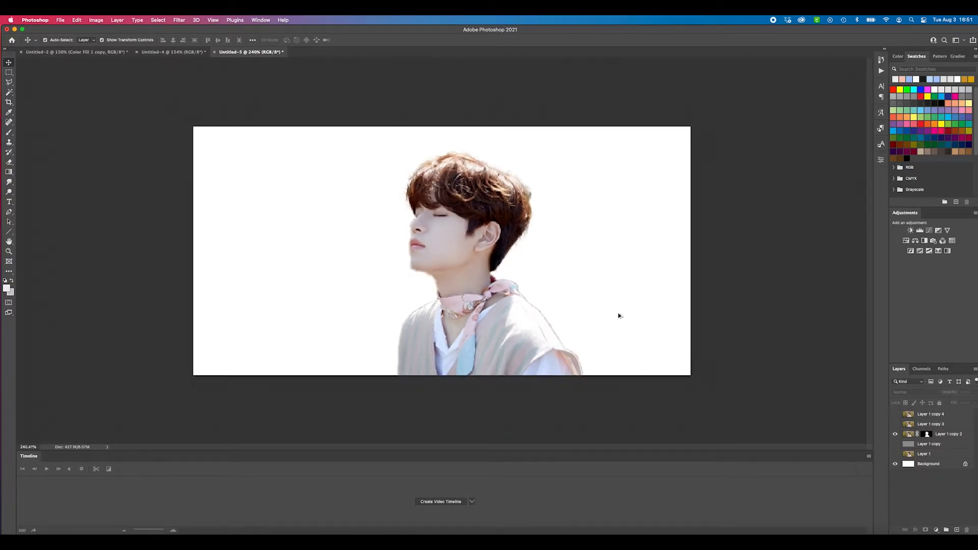
# Paint black on Layer 1 copy 2's mask with a size 25 brush to remove leftover background behind the hair
pyautogui.click(926, 434)
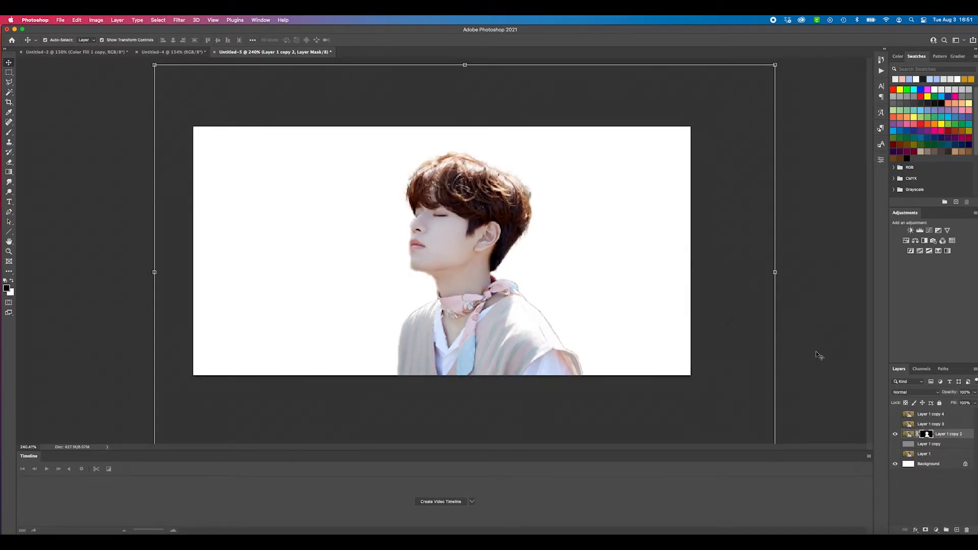
pyautogui.click(818, 355)
pyautogui.press('b')
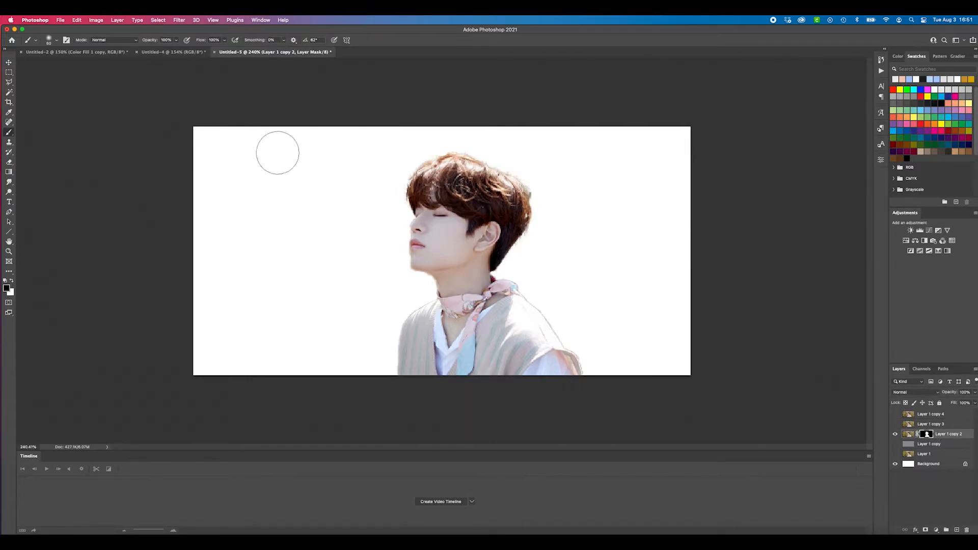
pyautogui.click(57, 41)
pyautogui.write('25')
pyautogui.press('Tab')
pyautogui.press('Return')
pyautogui.scroll(2, 525, 138)
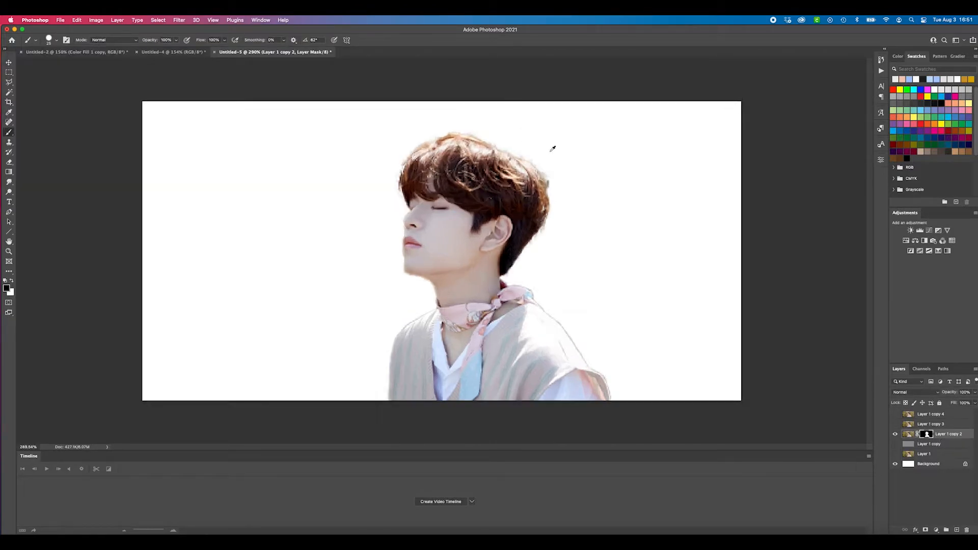
pyautogui.moveTo(552, 166); pyautogui.dragTo(557, 179)
pyautogui.scroll(3, 428, 279)
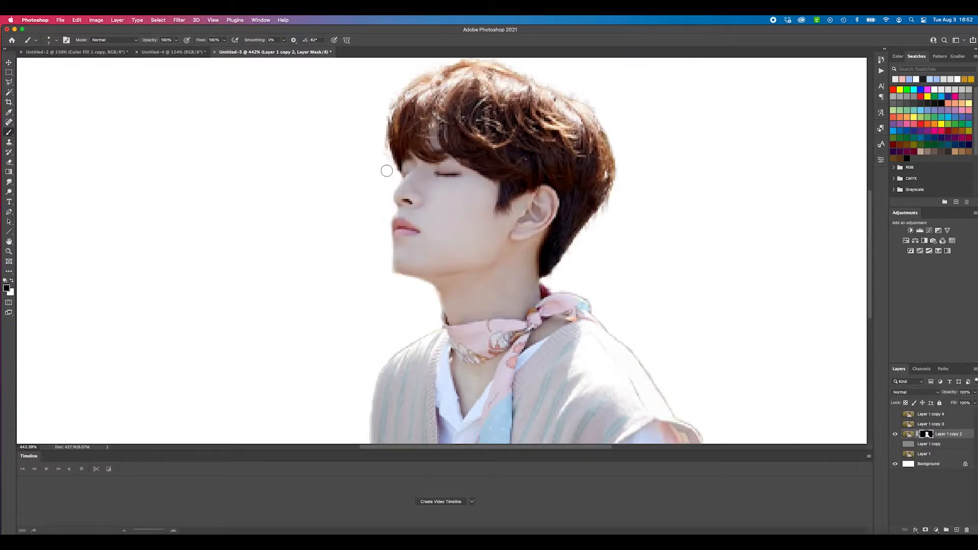
# Paint out the leftover fringe along the outer edge of the vest's back shoulder on the layer mask, then deselect the layer
pyautogui.scroll(3, 387, 155)
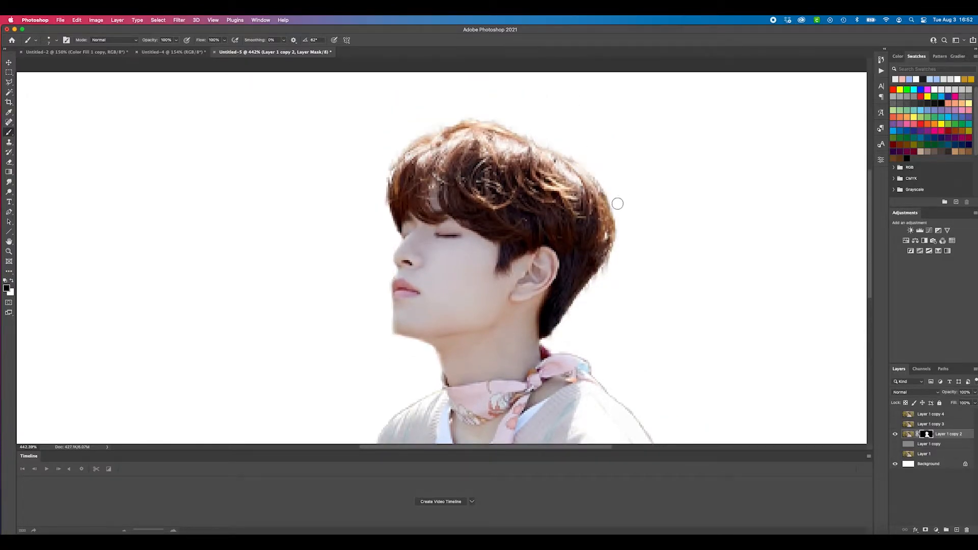
pyautogui.scroll(-8, 620, 239)
pyautogui.scroll(3, 620, 218)
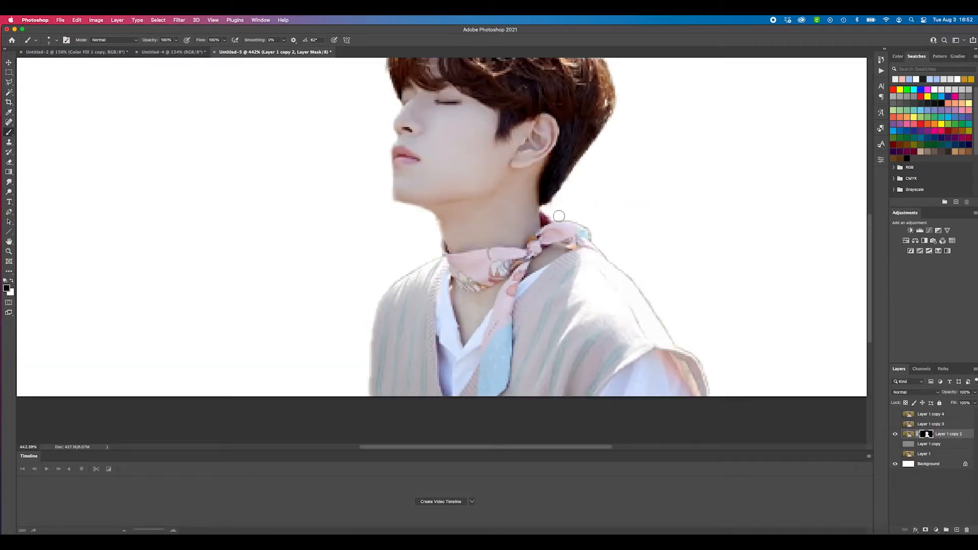
pyautogui.moveTo(620, 263)
pyautogui.mouseDown()
pyautogui.moveTo(699, 354)
pyautogui.moveTo(714, 391)
pyautogui.mouseUp()
pyautogui.scroll(-5, 630, 243)
pyautogui.scroll(3, 611, 228)
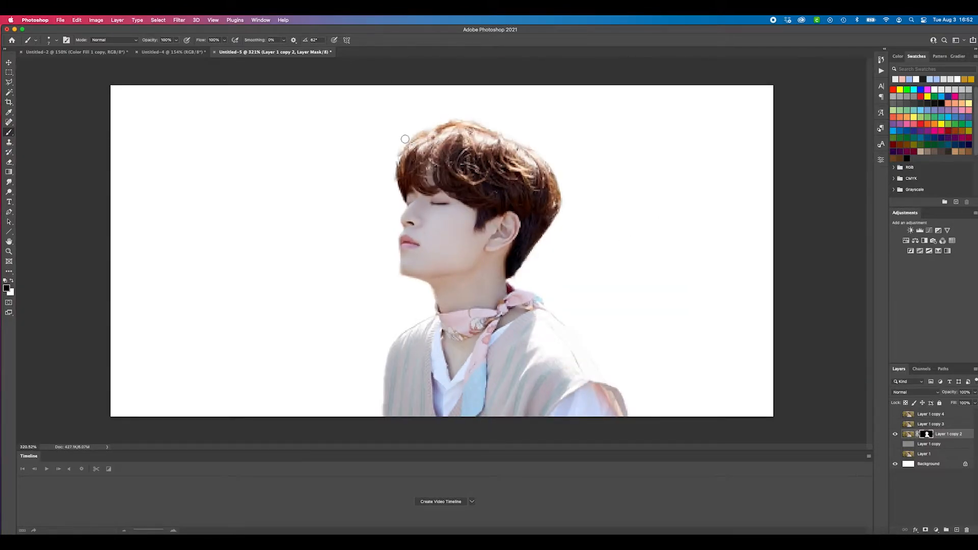
pyautogui.press('v')
pyautogui.click(828, 416)
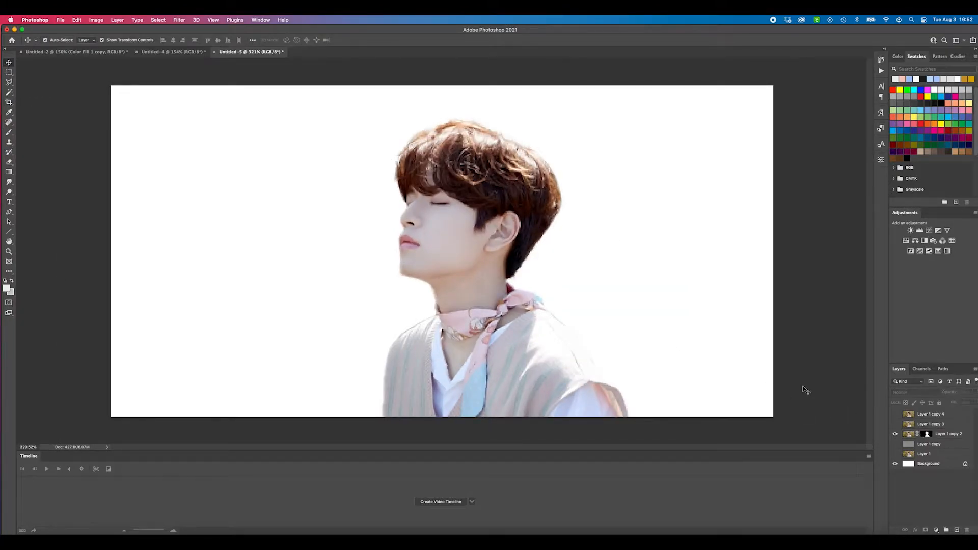
pyautogui.scroll(-3, 804, 391)
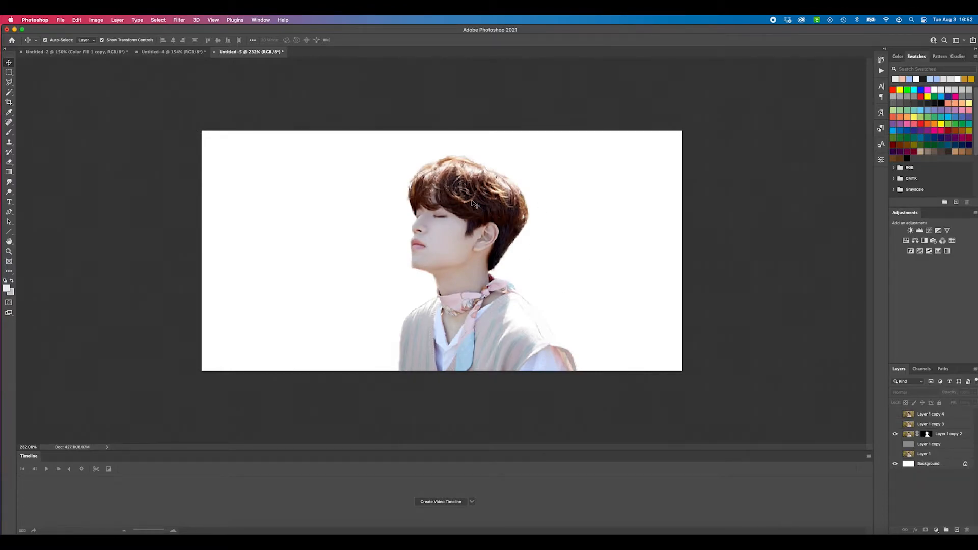
pyautogui.scroll(3, 453, 186)
pyautogui.press('b')
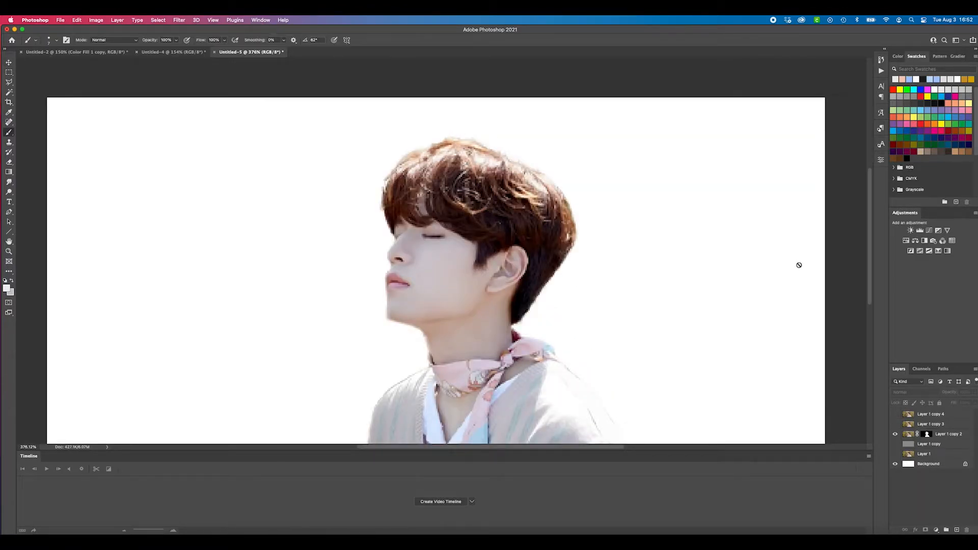
pyautogui.click(927, 434)
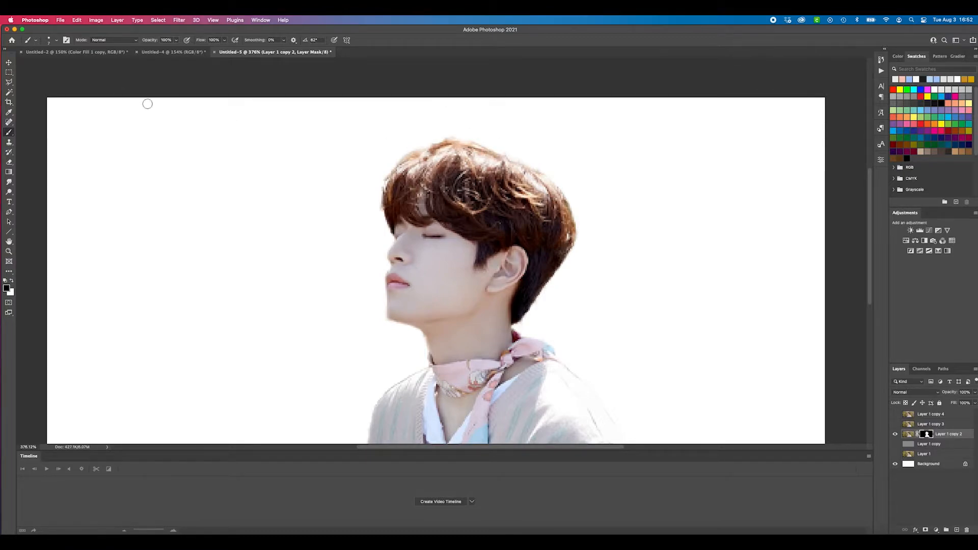
pyautogui.click(9, 62)
pyautogui.click(861, 294)
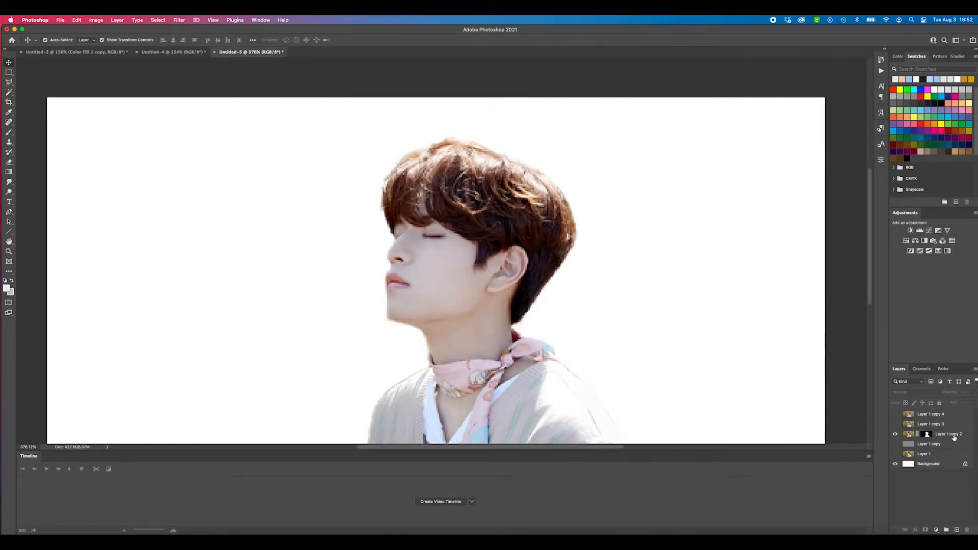
# Duplicate the masked Layer 1 copy 2 together with its layer mask
pyautogui.click(953, 435)
pyautogui.scroll(-3, 648, 342)
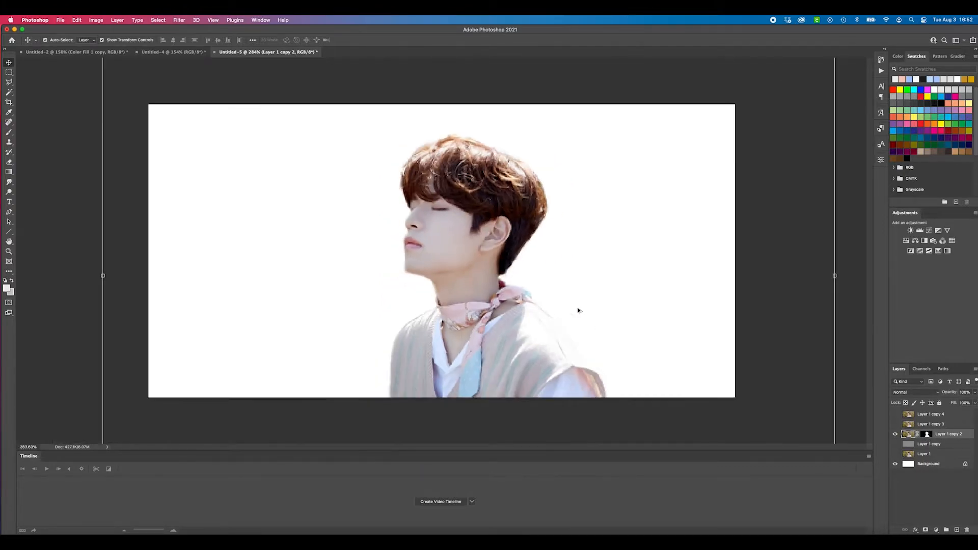
pyautogui.click(927, 434)
pyautogui.press('super+j')
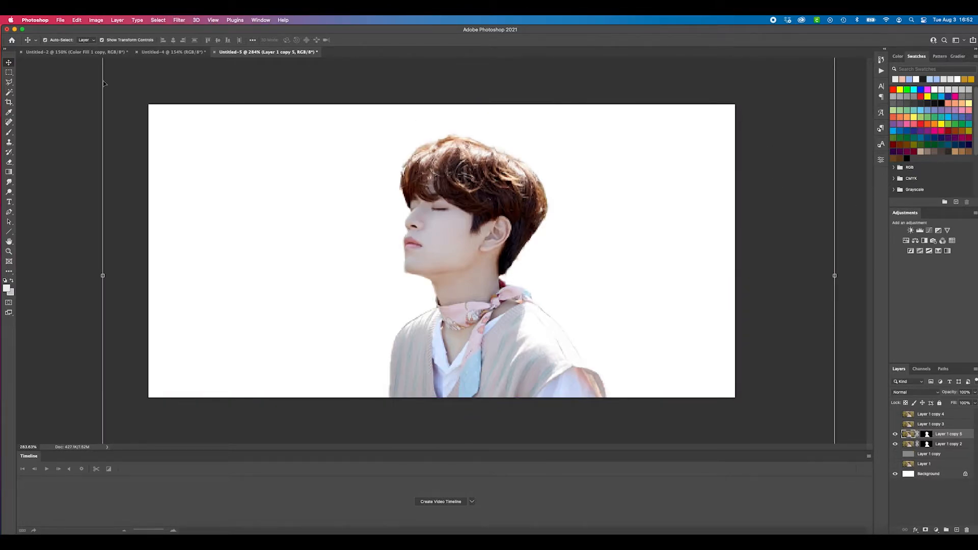
# Examine the cut-out in the Untitled-4 example, toggling the cheese copy 4 layer to compare its noise effect
pyautogui.click(173, 52)
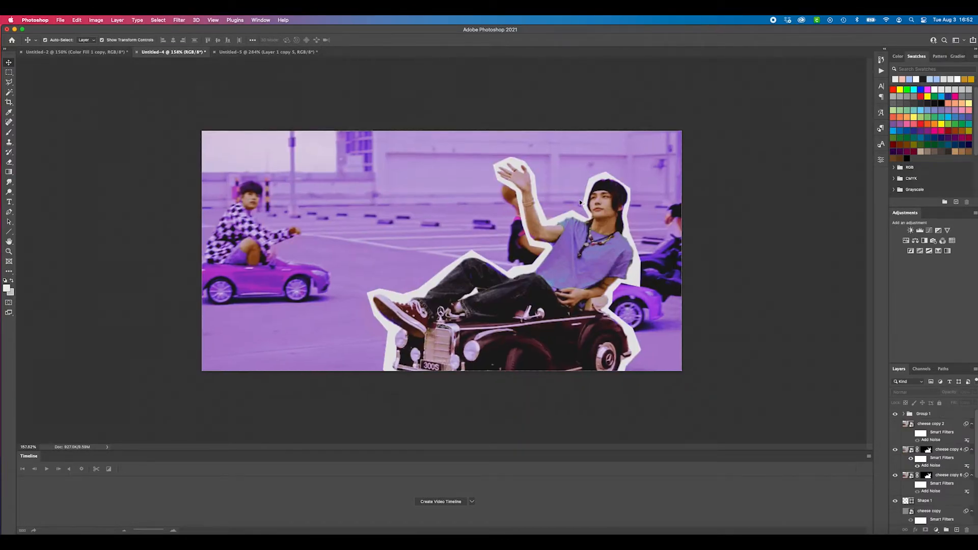
pyautogui.scroll(3, 679, 178)
pyautogui.scroll(-3, 552, 239)
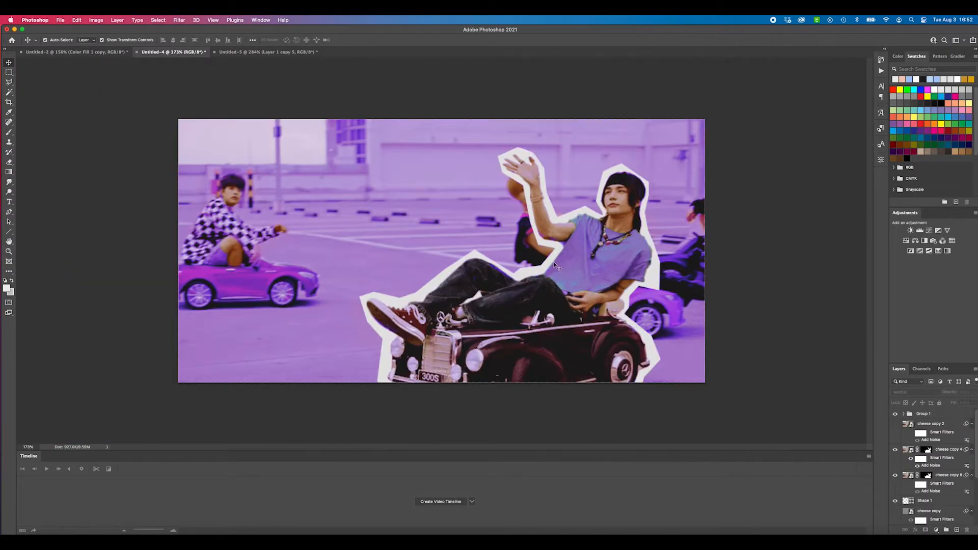
pyautogui.scroll(1, 555, 268)
pyautogui.click(294, 52)
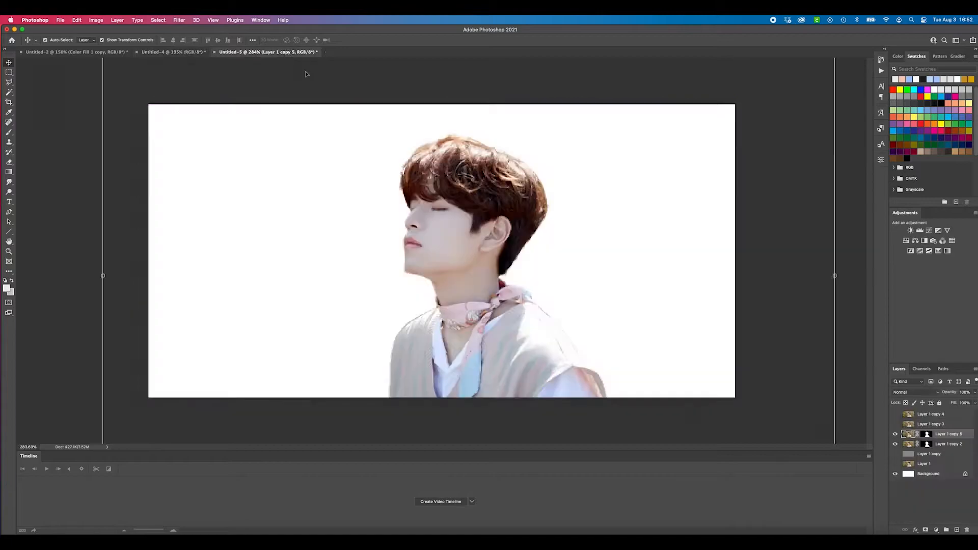
pyautogui.click(173, 52)
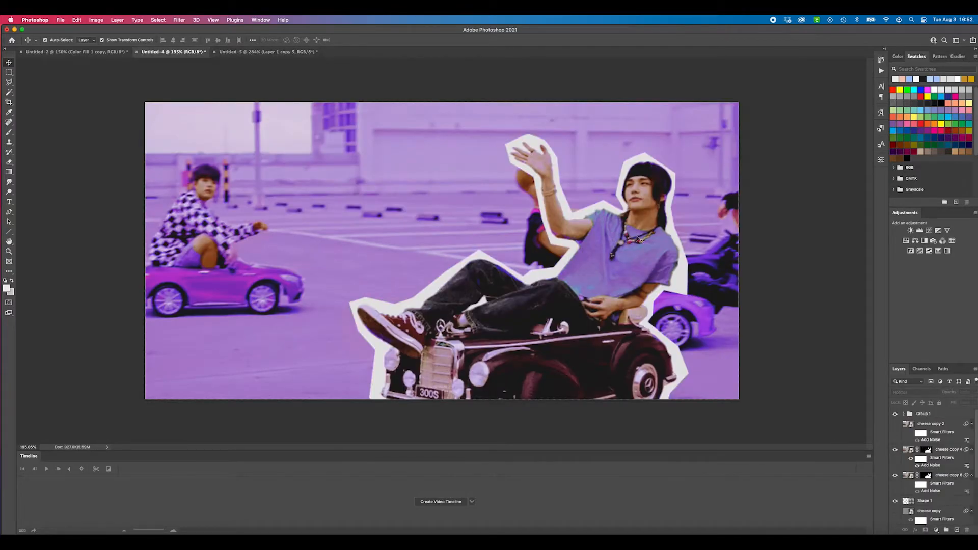
pyautogui.click(895, 450)
# Examine the outlined figure and grain in the red Untitled-2 example, then return to Untitled-5
pyautogui.click(102, 52)
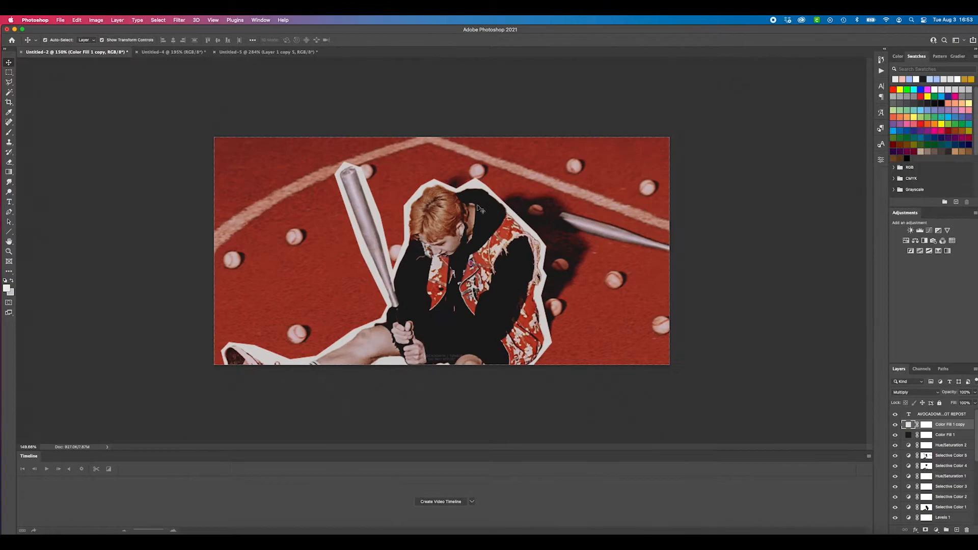
pyautogui.scroll(3, 438, 241)
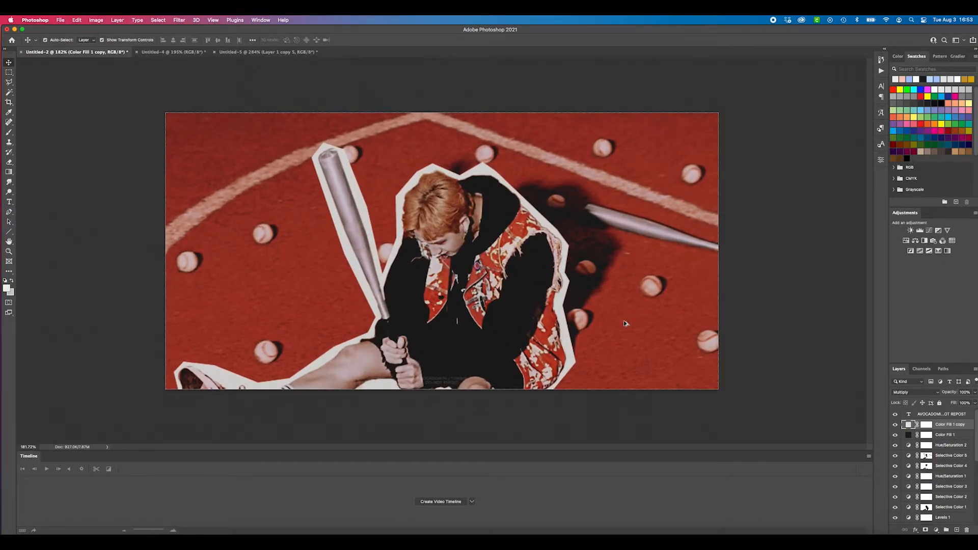
pyautogui.scroll(-5, 622, 320)
pyautogui.scroll(3, 458, 270)
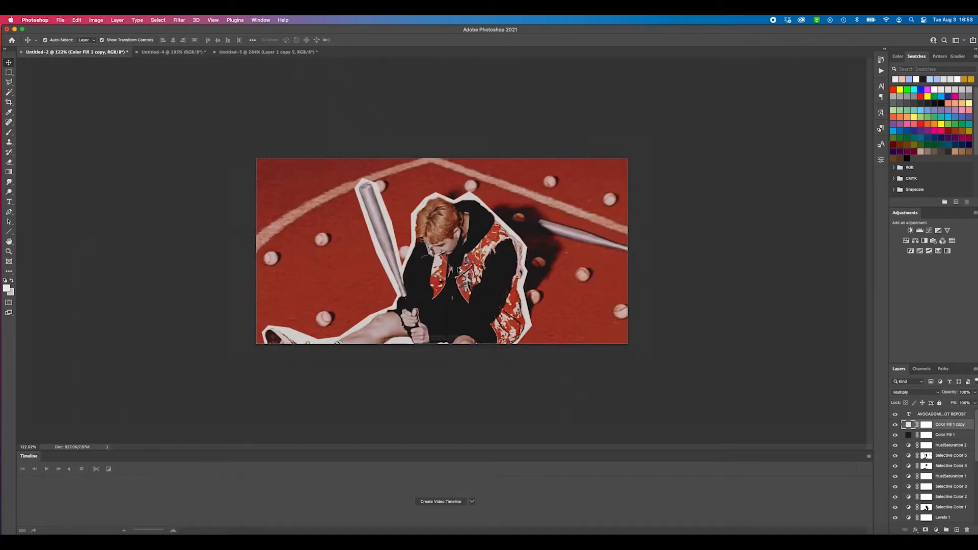
pyautogui.scroll(2, 495, 280)
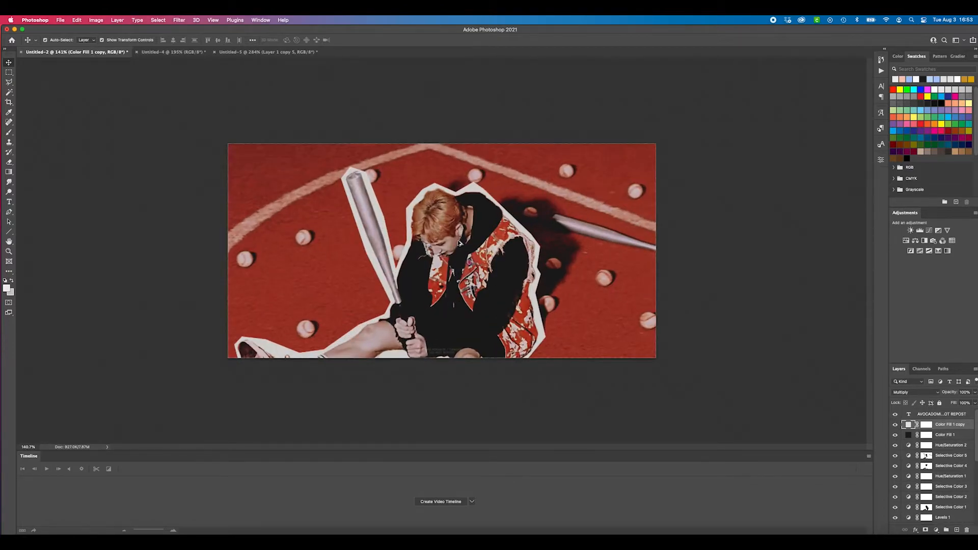
pyautogui.click(267, 52)
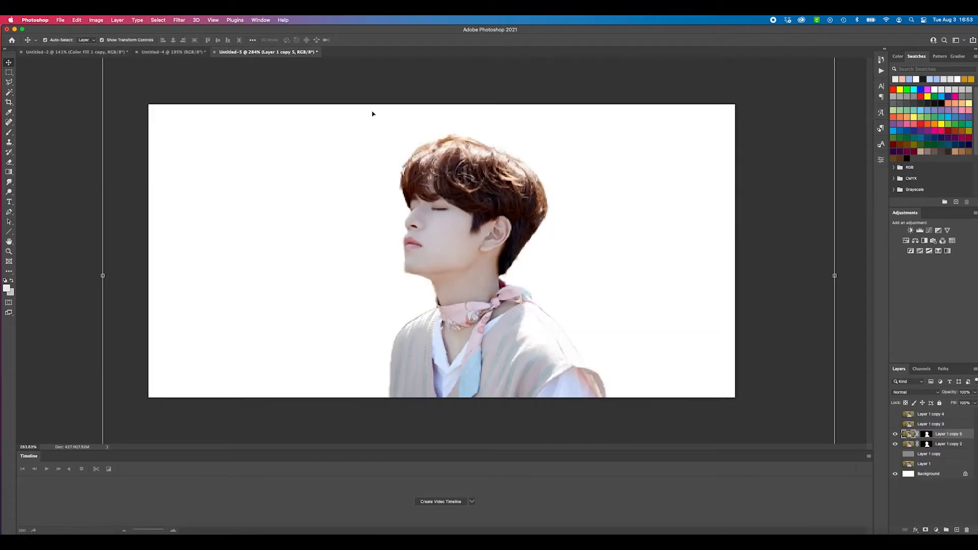
# Apply an Add Noise filter to Layer 1 copy 5 with an amount of 56.56%, Uniform distribution and Monochromatic on
pyautogui.click(179, 20)
pyautogui.moveTo(183, 139)
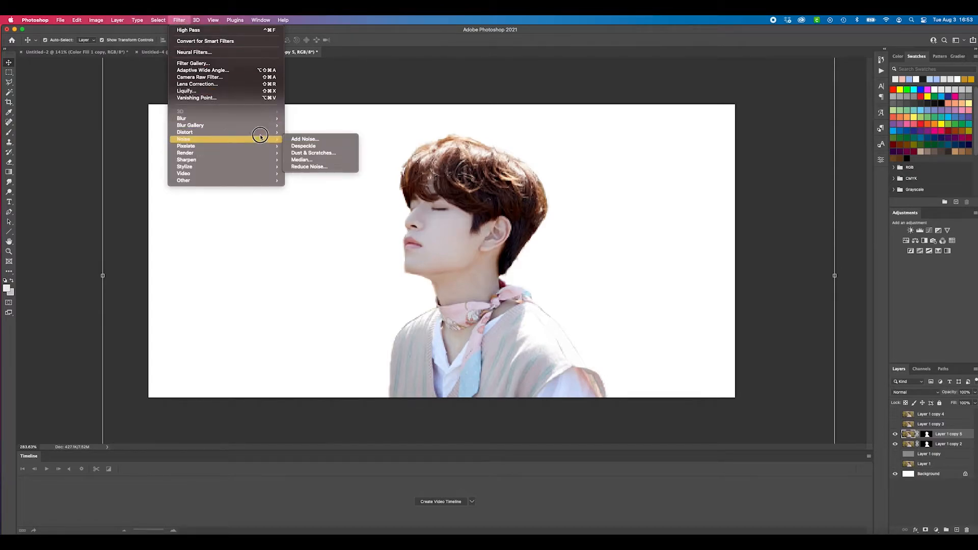
pyautogui.press('Return')
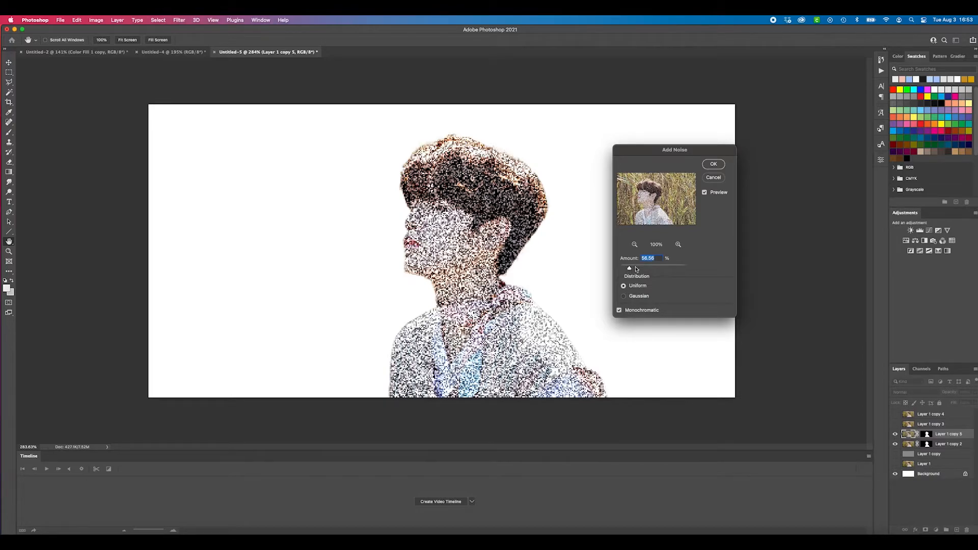
pyautogui.click(713, 165)
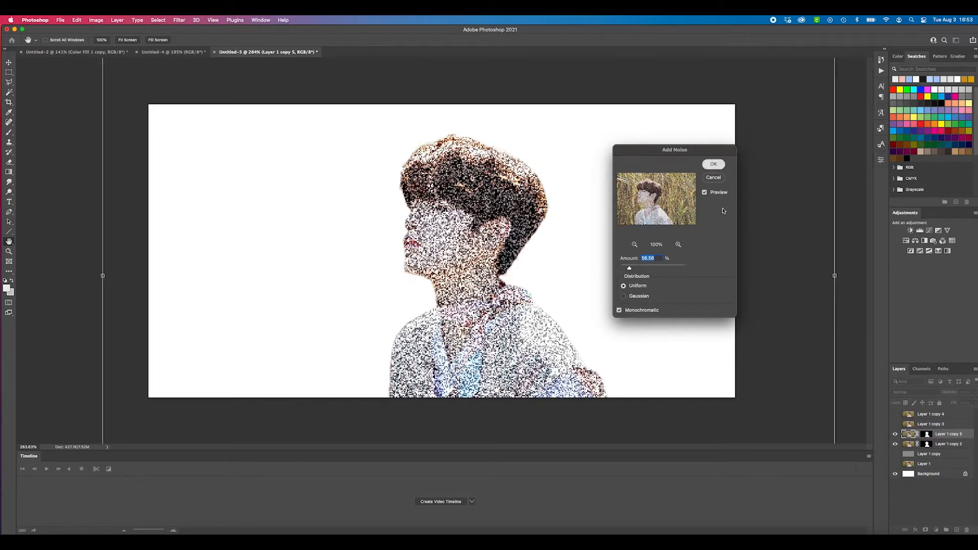
# Set the noise layer's blend mode to Overlay and its fill to 14%, then deselect the layer
pyautogui.click(907, 391)
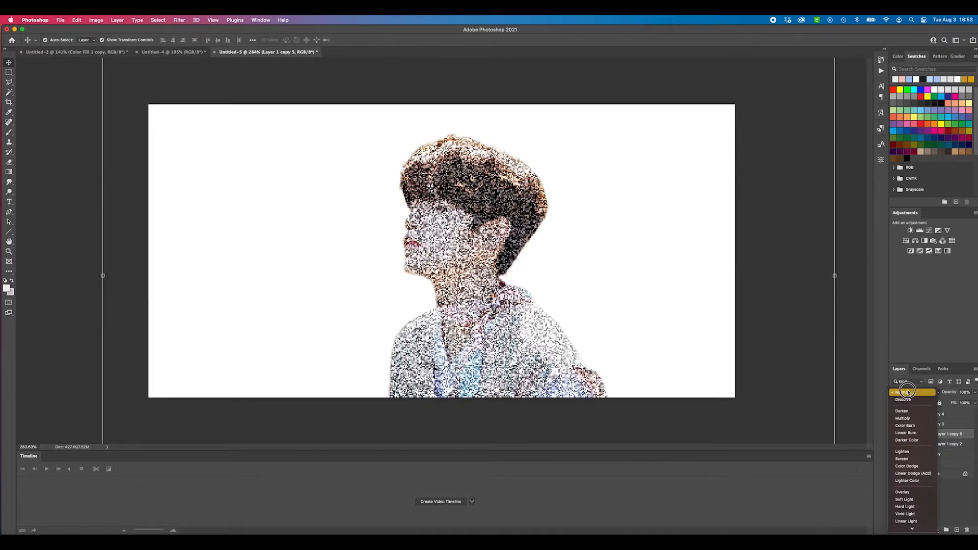
pyautogui.click(907, 492)
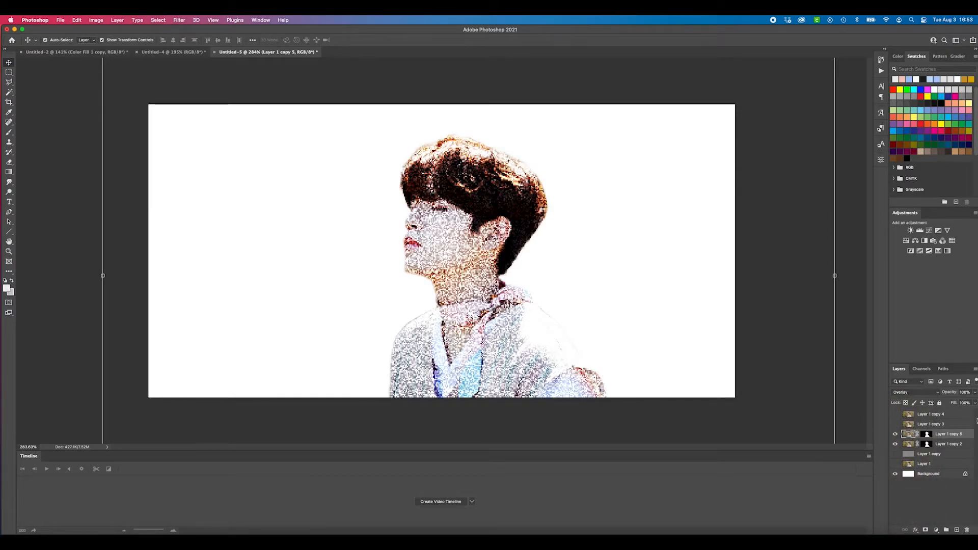
pyautogui.click(974, 402)
pyautogui.moveTo(970, 413); pyautogui.dragTo(944, 414)
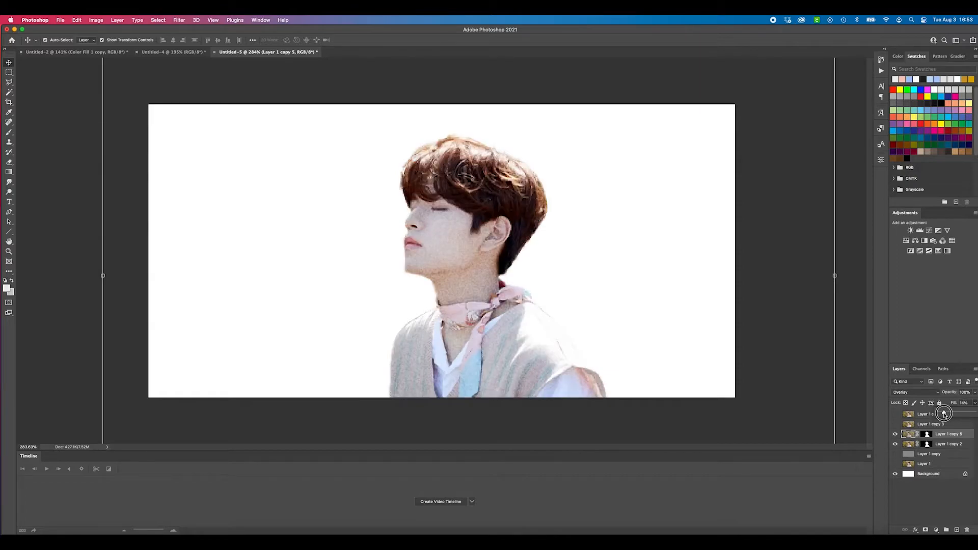
pyautogui.click(814, 363)
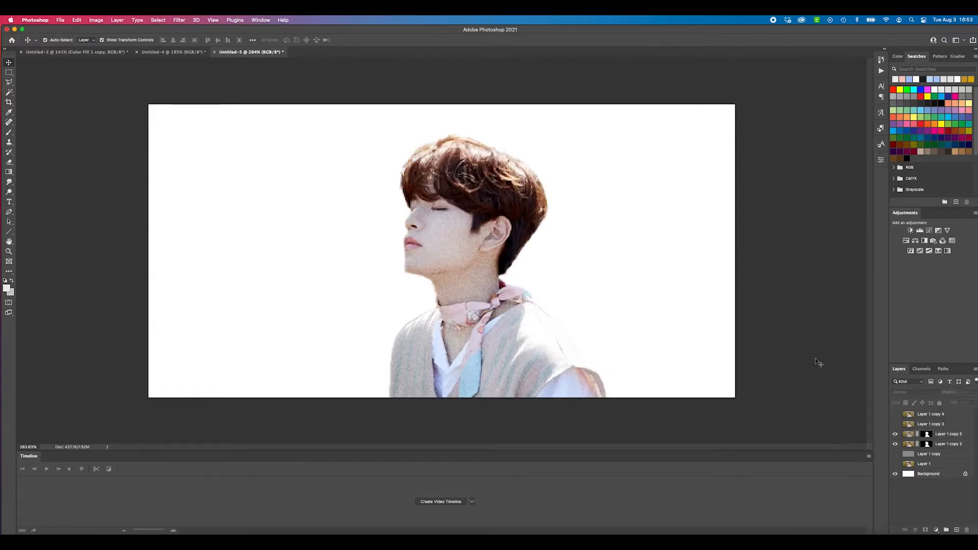
# Turn the Layer 1 copy and Layer 1 layers back on beneath the cut-out
pyautogui.scroll(2, 414, 257)
pyautogui.scroll(-3, 441, 272)
pyautogui.click(895, 454)
pyautogui.click(895, 464)
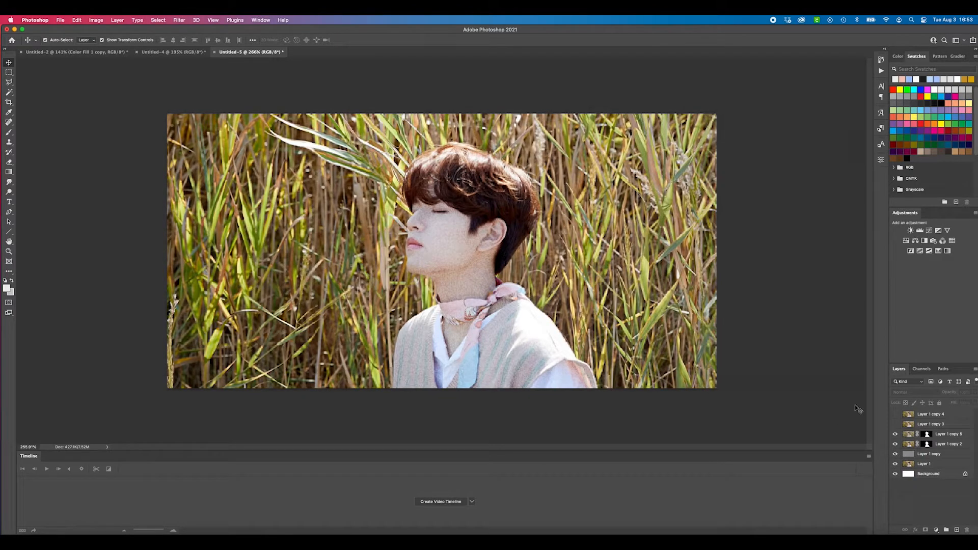
pyautogui.click(943, 438)
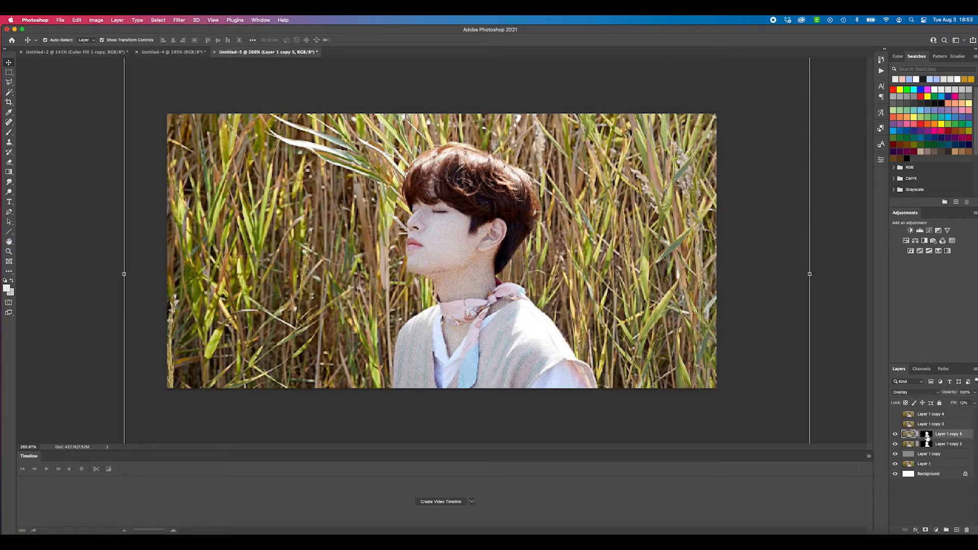
pyautogui.click(840, 376)
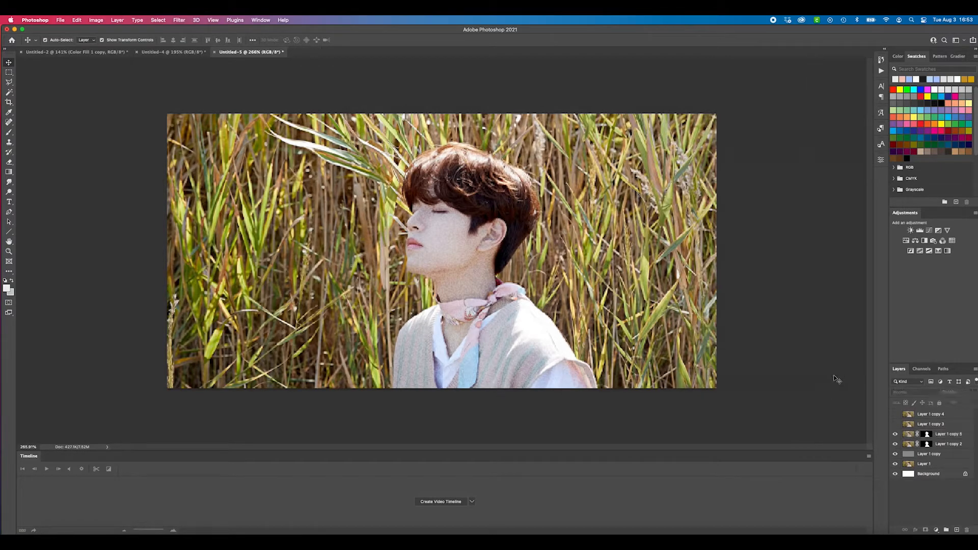
pyautogui.scroll(-2, 787, 354)
# Show Layer 1 copy 3 and move it below Layer 1 copy 2, directly above Layer 1 copy
pyautogui.click(943, 427)
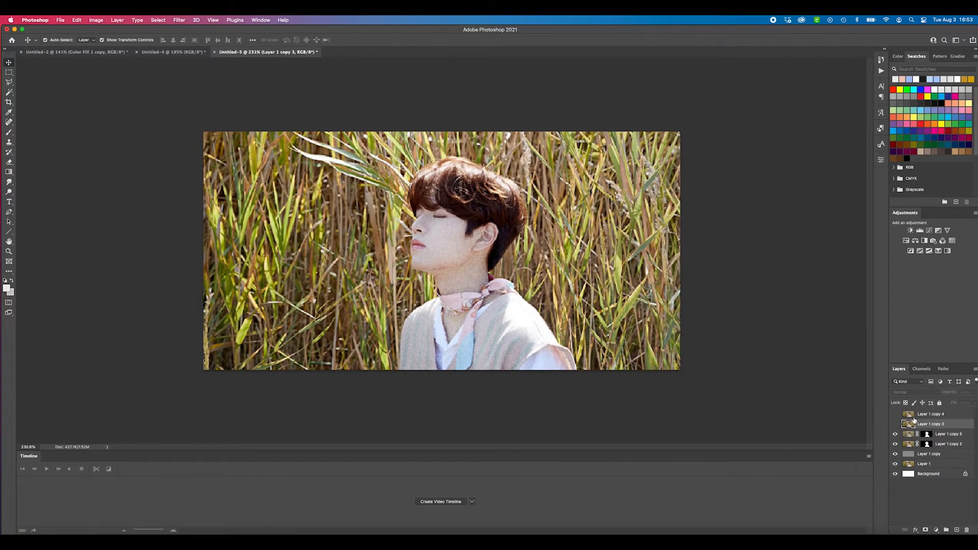
pyautogui.click(894, 424)
pyautogui.click(943, 425)
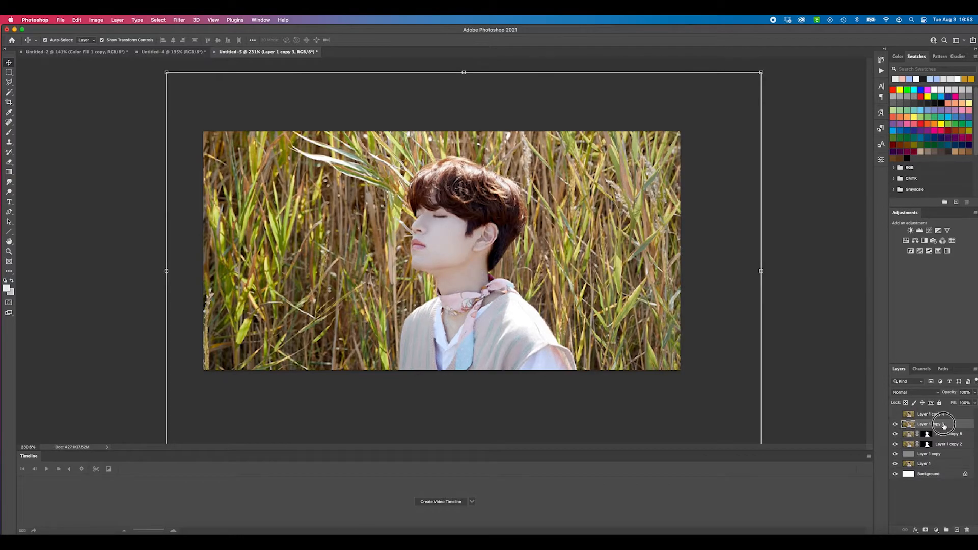
pyautogui.moveTo(943, 426); pyautogui.dragTo(943, 448)
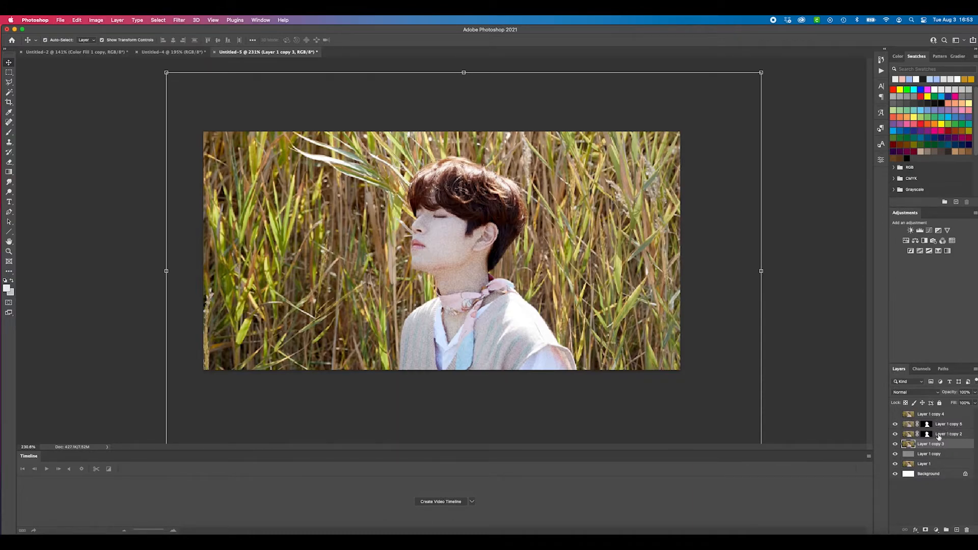
# Examine how the background behind the cut-out is treated in the Untitled-4 example, and return to Untitled-5
pyautogui.click(173, 52)
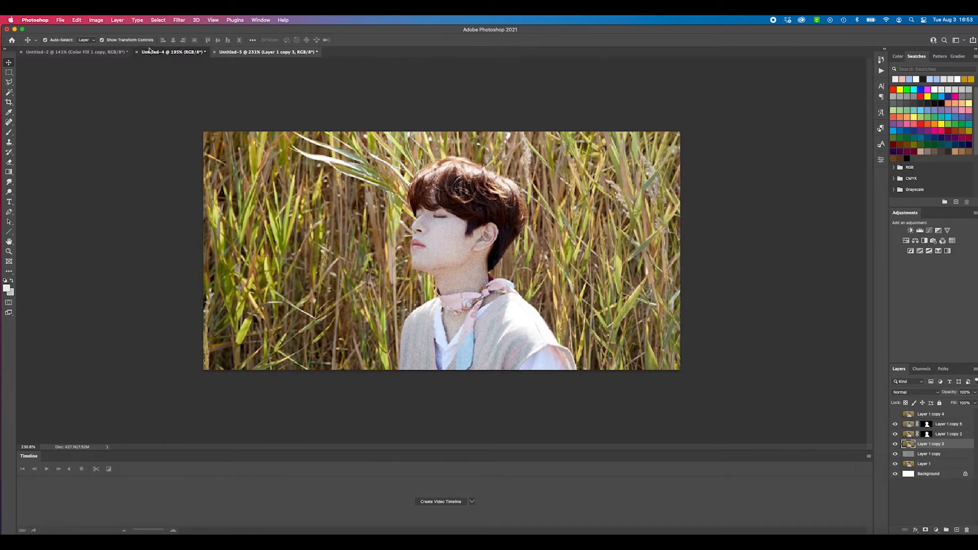
pyautogui.scroll(1, 225, 186)
pyautogui.scroll(-2, 193, 180)
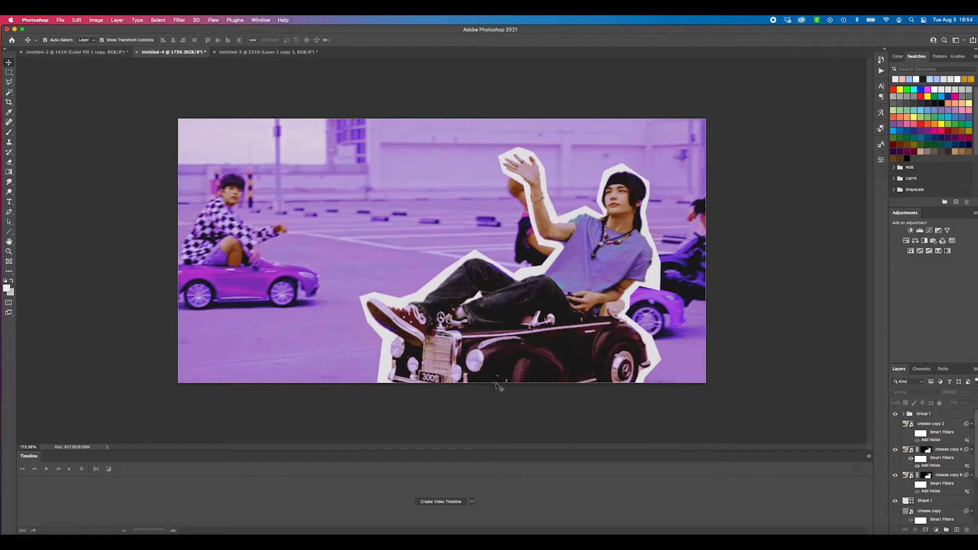
pyautogui.click(281, 52)
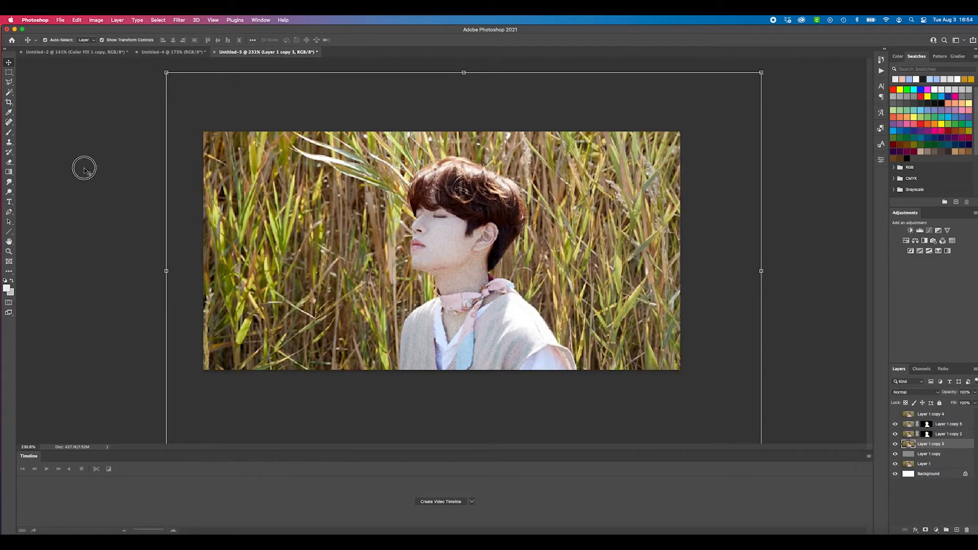
# Apply a Motion Blur to Layer 1 copy 3 with an angle of 13° and a distance of 3 pixels
pyautogui.click(308, 175)
pyautogui.click(161, 20)
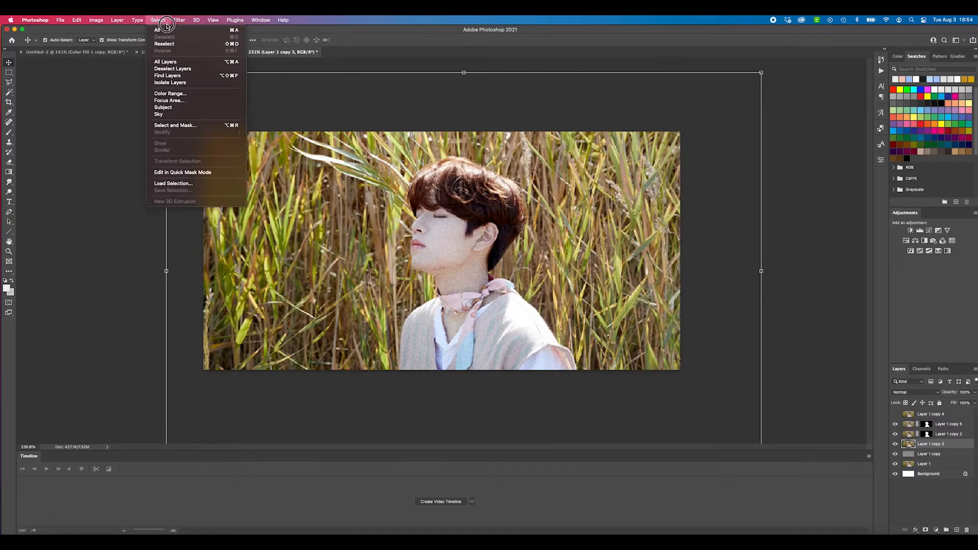
pyautogui.moveTo(179, 19)
pyautogui.moveTo(207, 125)
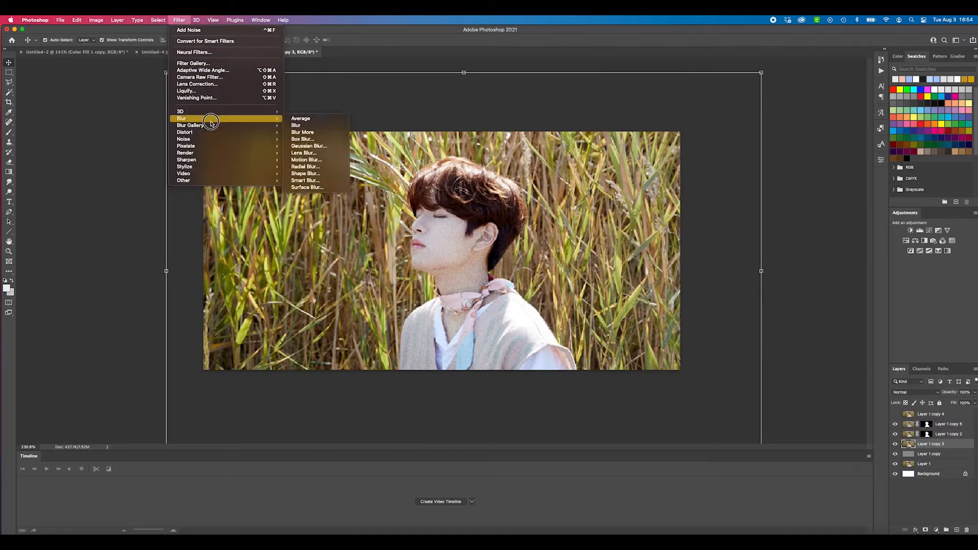
pyautogui.click(331, 160)
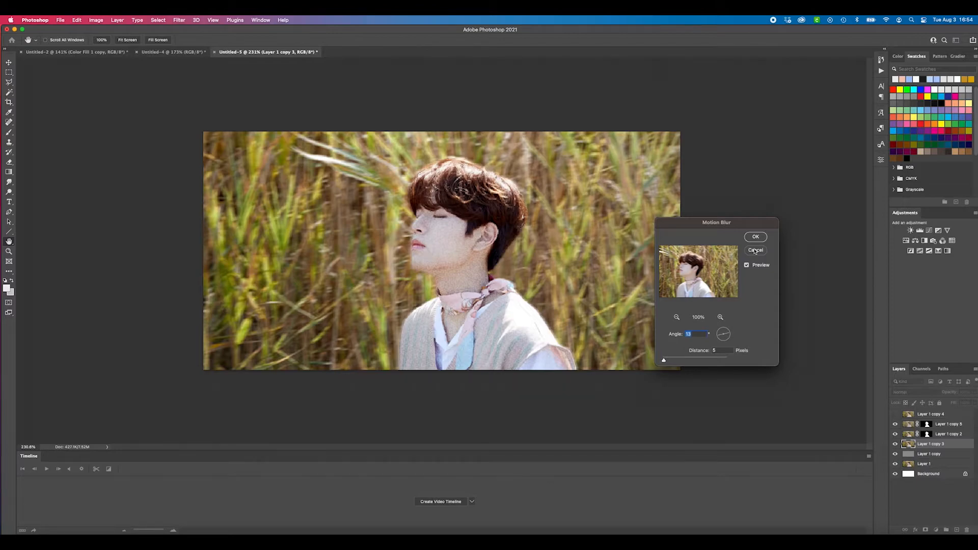
pyautogui.moveTo(664, 360); pyautogui.dragTo(662, 361)
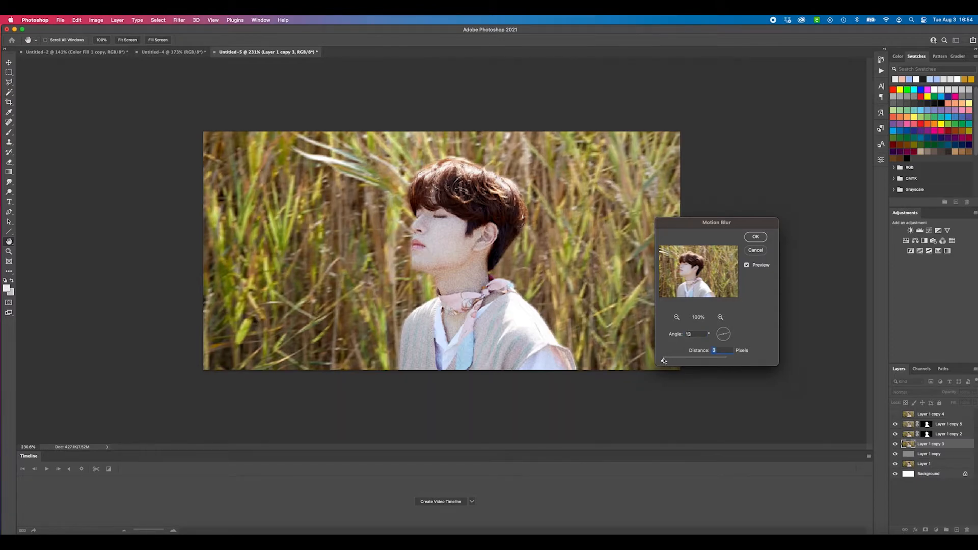
pyautogui.click(762, 237)
pyautogui.press('v')
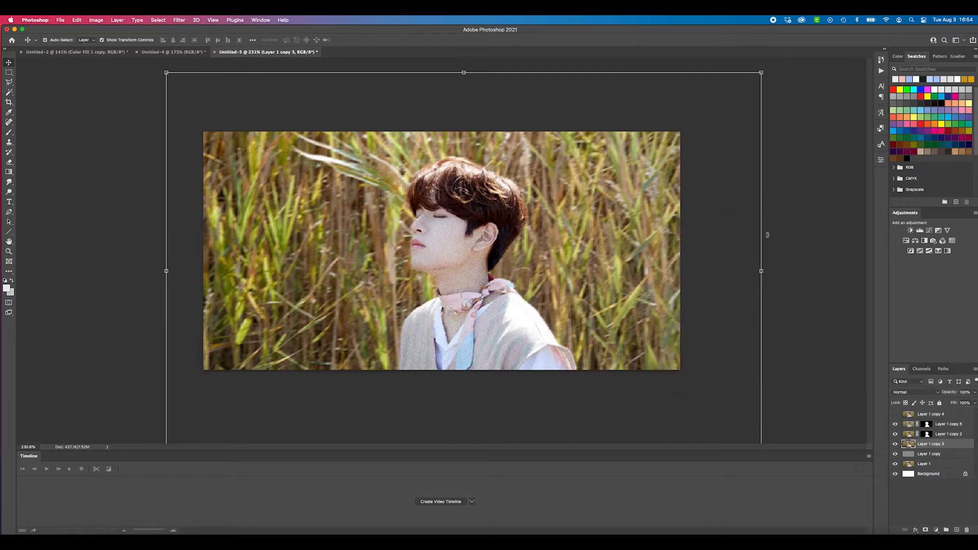
pyautogui.click(818, 314)
pyautogui.press('super+minus')
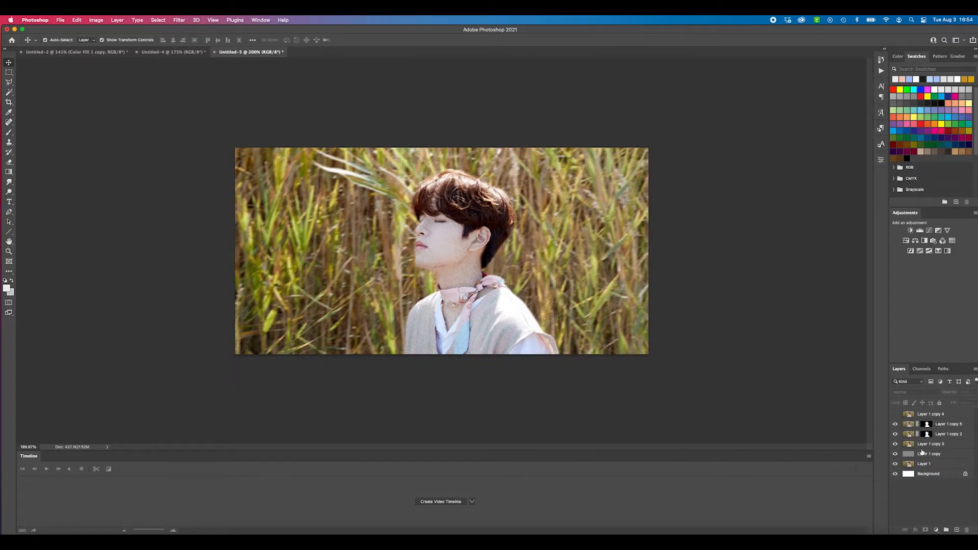
# Set the fill of the blurred Layer 1 copy 3 to 83% and deselect it
pyautogui.click(936, 445)
pyautogui.moveTo(975, 404); pyautogui.dragTo(963, 415)
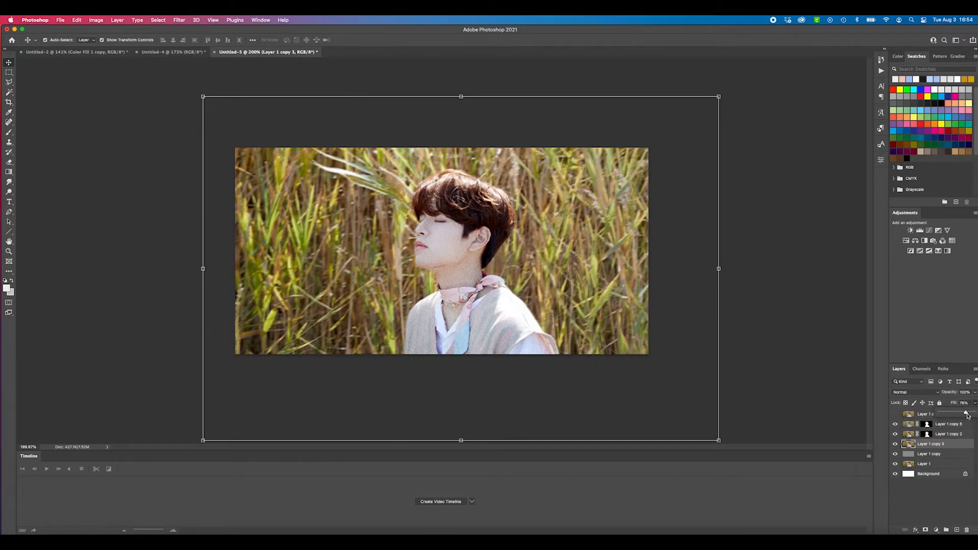
pyautogui.click(848, 384)
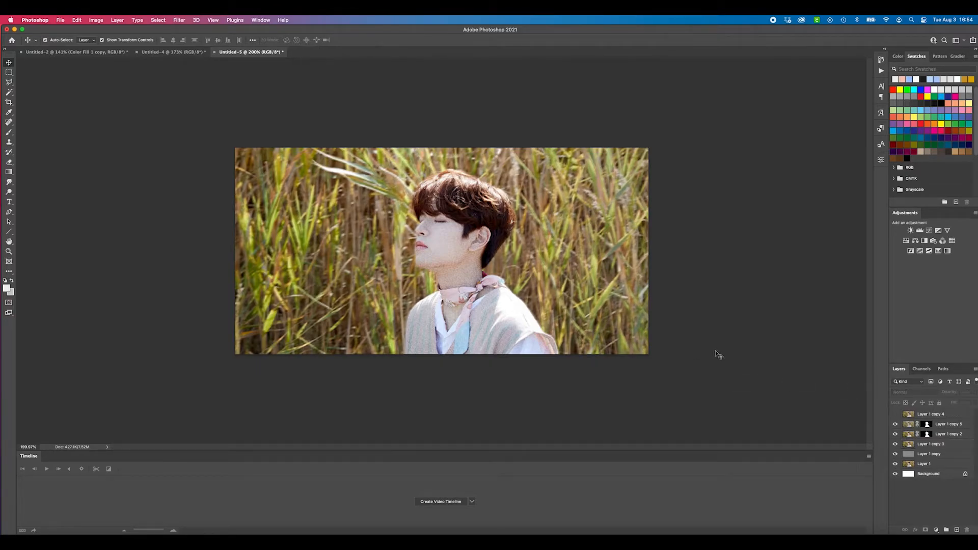
pyautogui.scroll(-2, 567, 301)
pyautogui.scroll(2, 560, 296)
pyautogui.scroll(2, 487, 298)
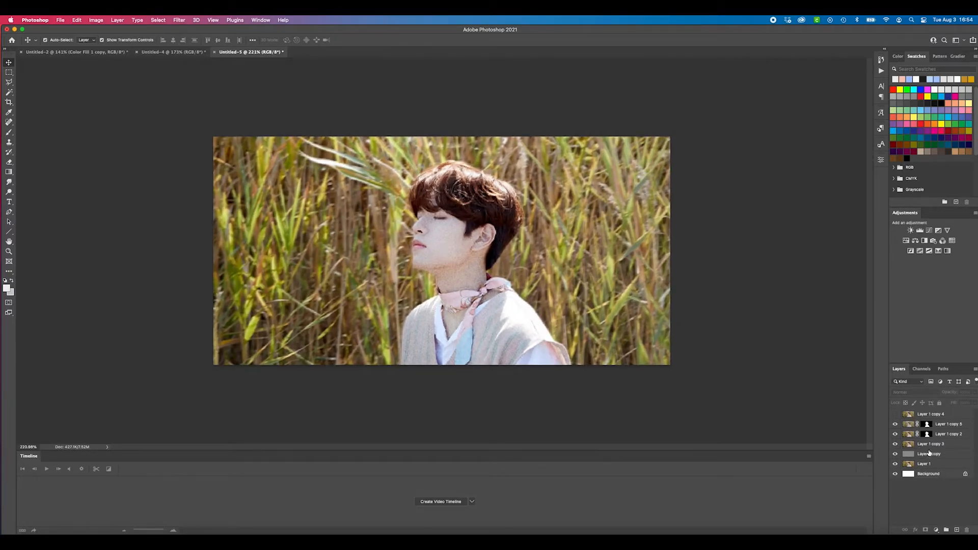
# Select Layer 1 copy 3, check the angular white outline in the Untitled-4 example, and return to Untitled-5
pyautogui.click(941, 445)
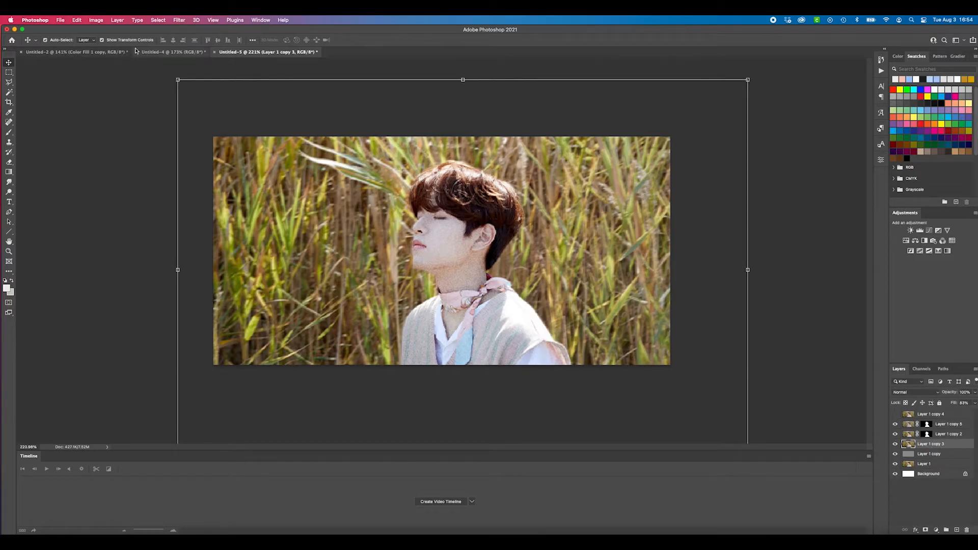
pyautogui.click(172, 52)
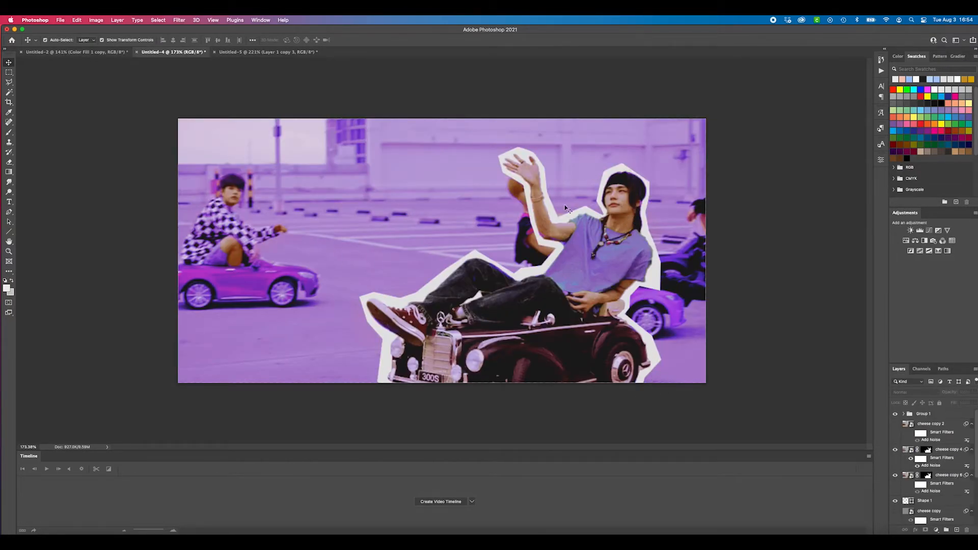
pyautogui.click(267, 51)
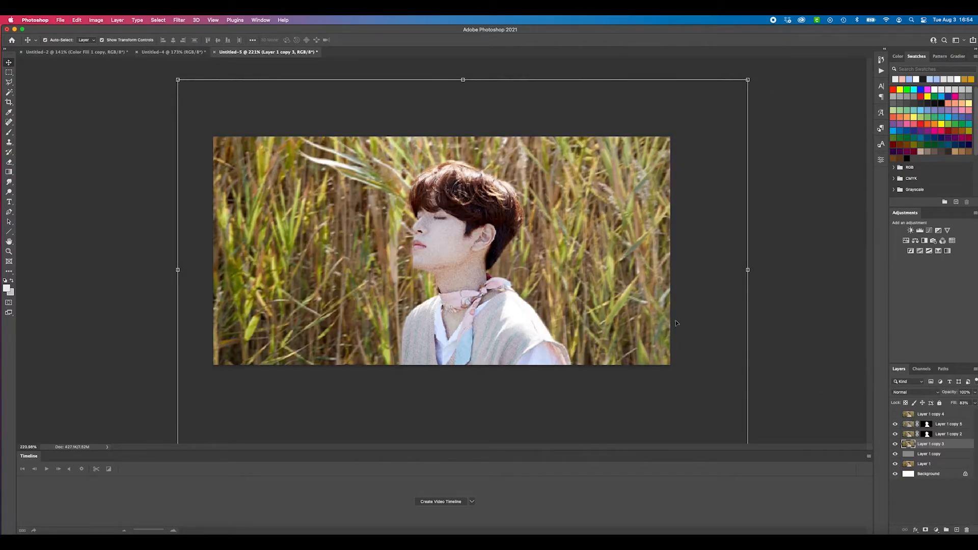
# Trace a closed, loose angular path around the head and shoulders with the Pen tool and convert it to a shape layer
pyautogui.press('p')
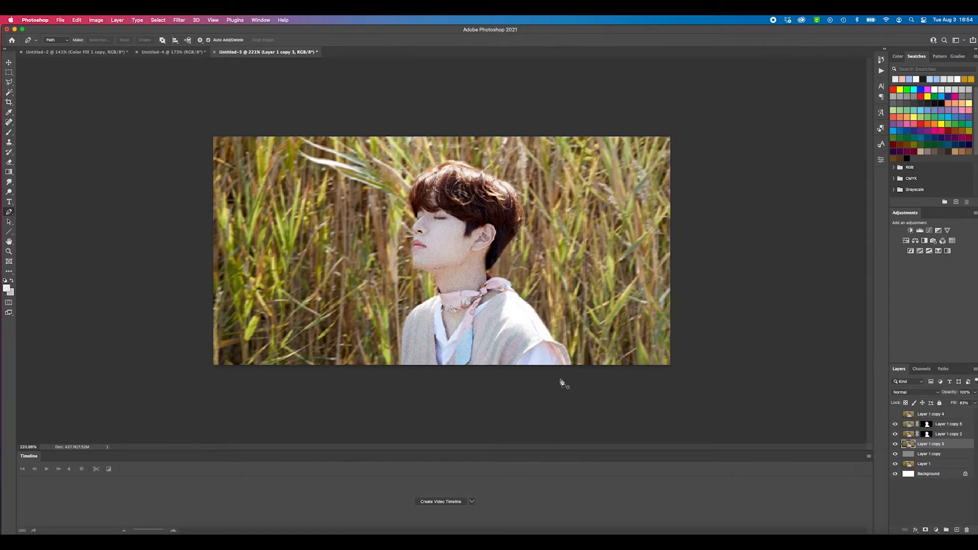
pyautogui.click(577, 368)
pyautogui.click(571, 339)
pyautogui.click(553, 321)
pyautogui.click(526, 288)
pyautogui.click(517, 247)
pyautogui.click(537, 225)
pyautogui.click(532, 206)
pyautogui.click(506, 174)
pyautogui.click(481, 164)
pyautogui.click(446, 154)
pyautogui.click(423, 162)
pyautogui.click(403, 180)
pyautogui.click(413, 225)
pyautogui.click(403, 243)
pyautogui.click(423, 279)
pyautogui.click(395, 338)
pyautogui.click(393, 373)
pyautogui.click(577, 368)
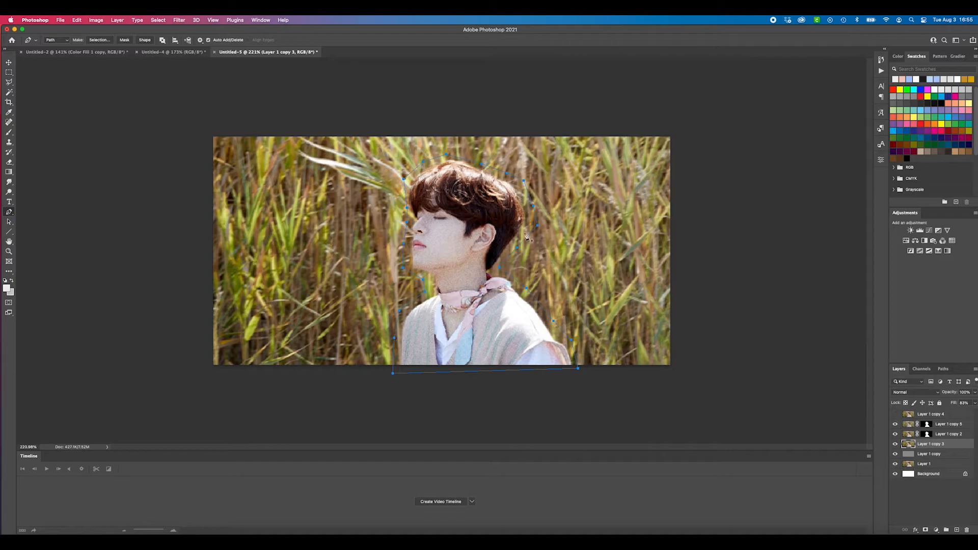
pyautogui.click(146, 40)
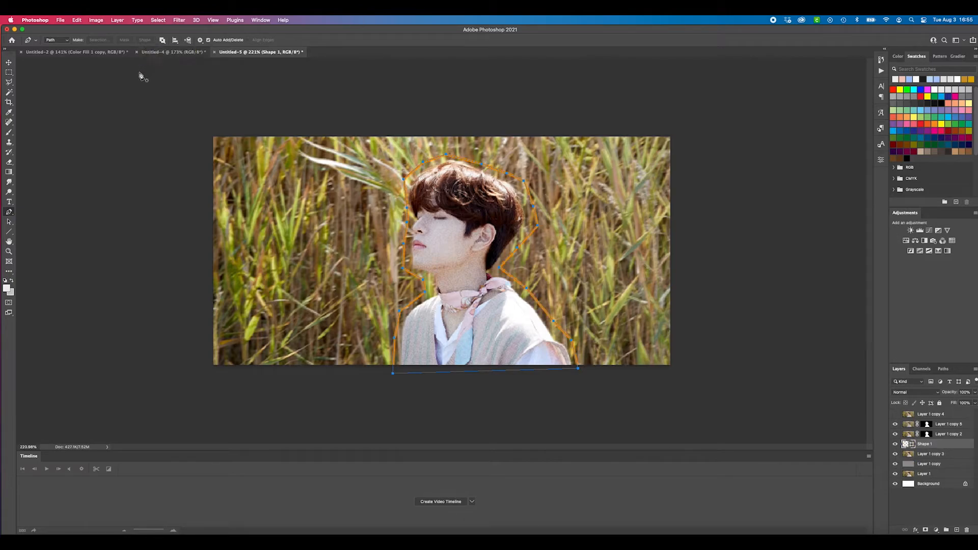
# Remove the stroke from the outline shape and fill it with white
pyautogui.press('u')
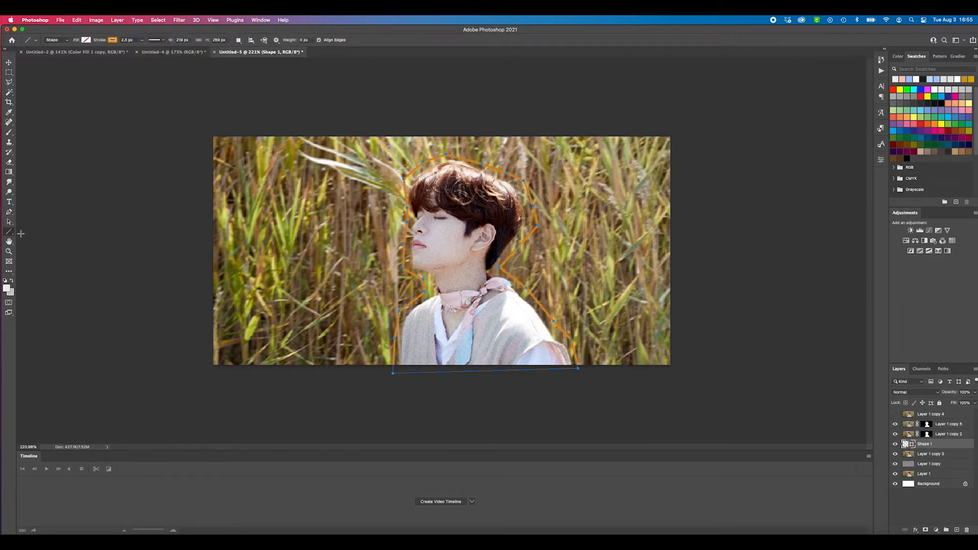
pyautogui.click(114, 41)
pyautogui.click(68, 56)
pyautogui.click(86, 40)
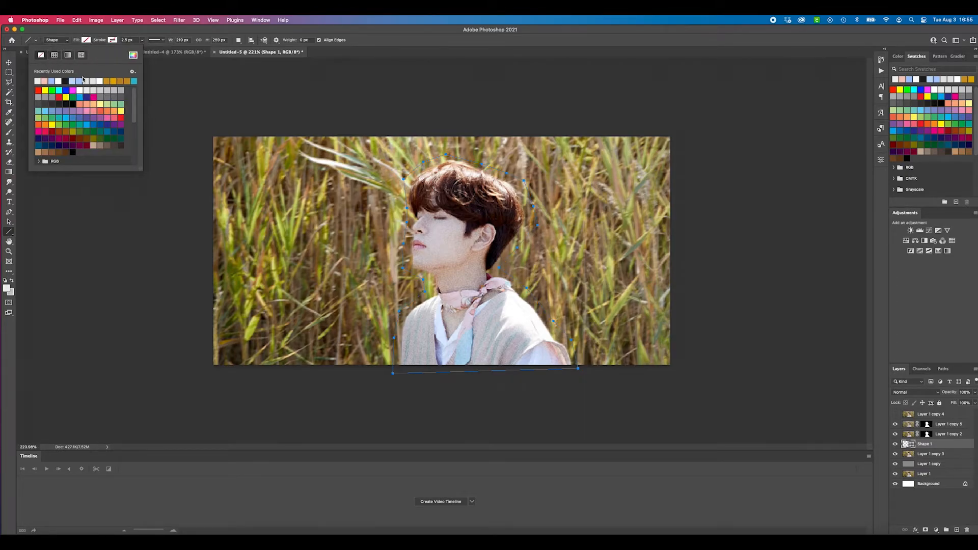
pyautogui.click(133, 55)
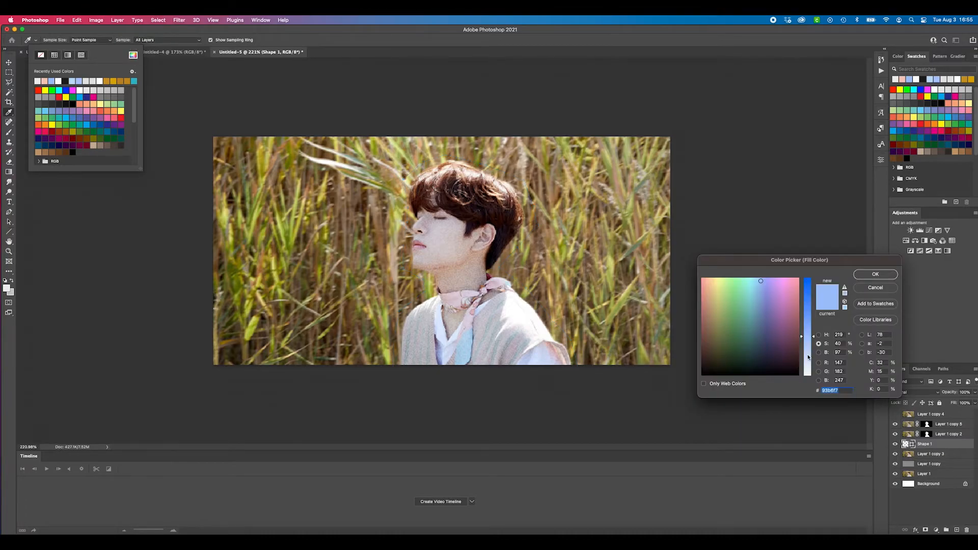
pyautogui.moveTo(807, 357); pyautogui.dragTo(805, 456)
pyautogui.click(873, 274)
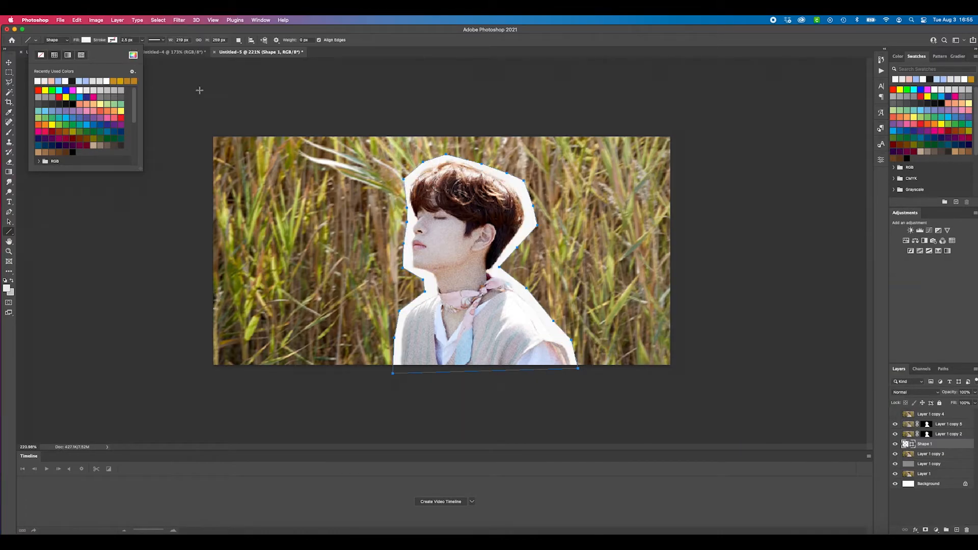
pyautogui.click(167, 146)
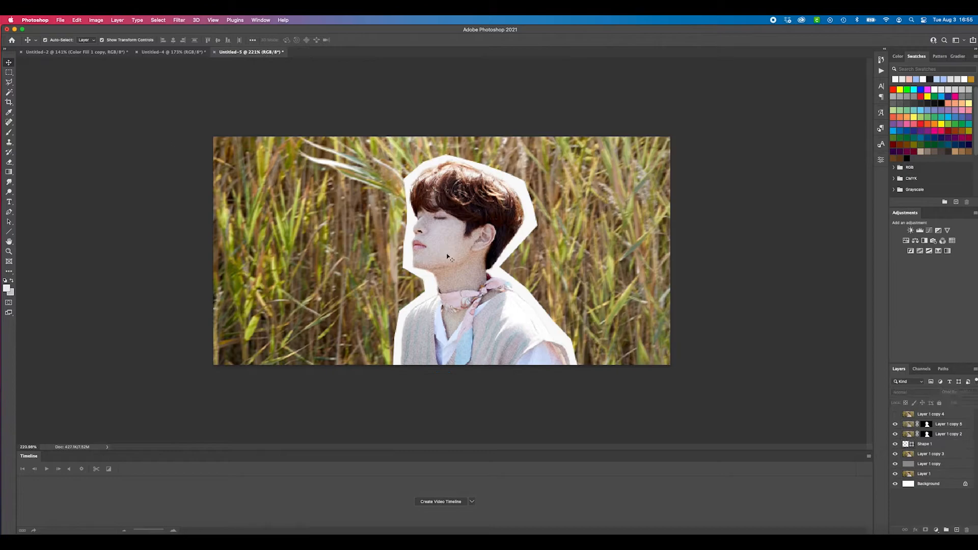
# Compare the finished white outline around the portrait with the Untitled-4 example
pyautogui.scroll(-3, 466, 262)
pyautogui.scroll(5, 497, 216)
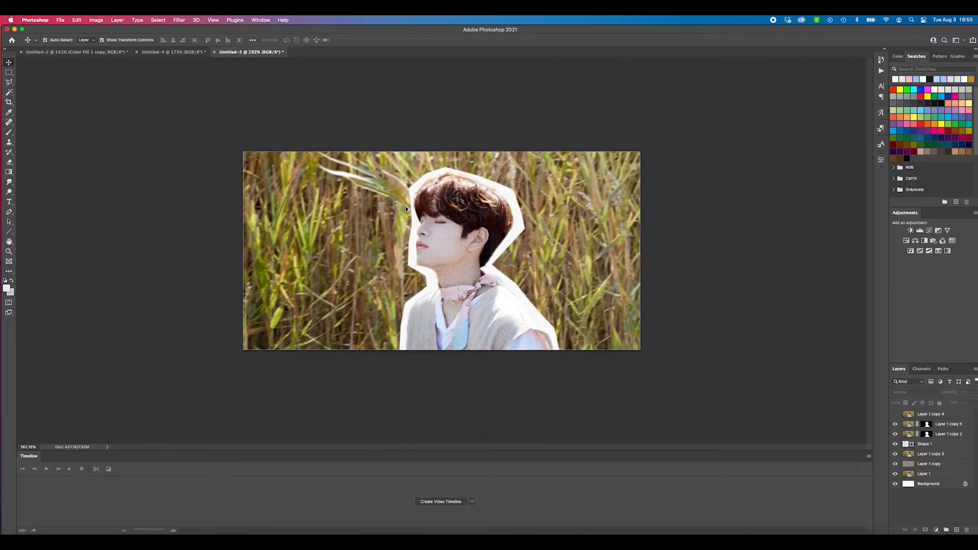
pyautogui.scroll(-2, 408, 206)
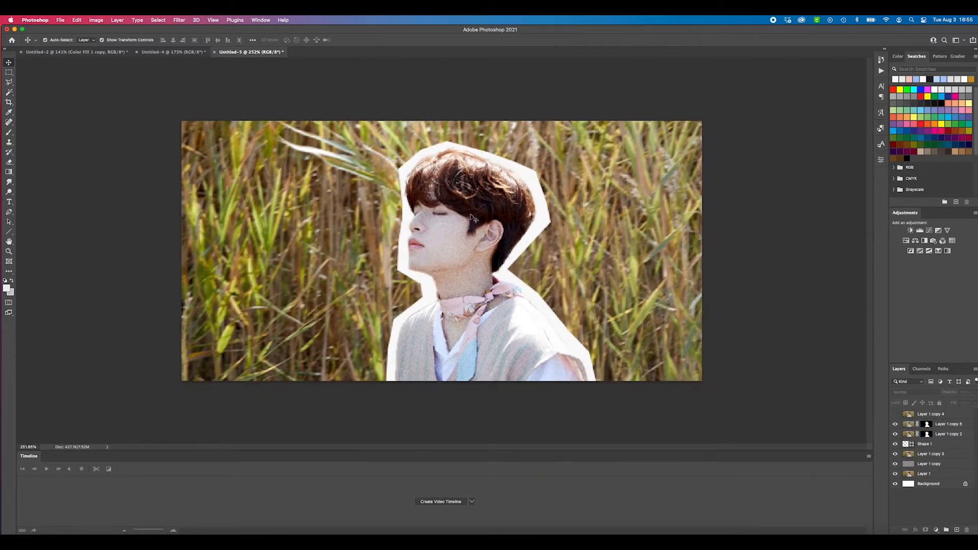
pyautogui.click(173, 52)
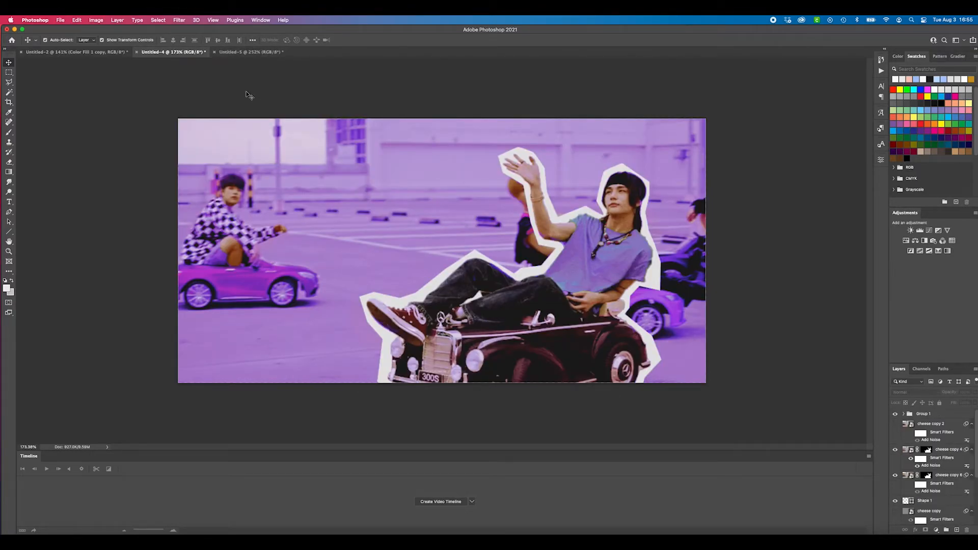
pyautogui.click(250, 52)
# Add a Curves adjustment above Layer 1 copy 5 and move its black point slightly inward to deepen the shadows
pyautogui.press('super+minus')
pyautogui.click(940, 424)
pyautogui.click(967, 492)
pyautogui.click(940, 427)
pyautogui.click(936, 530)
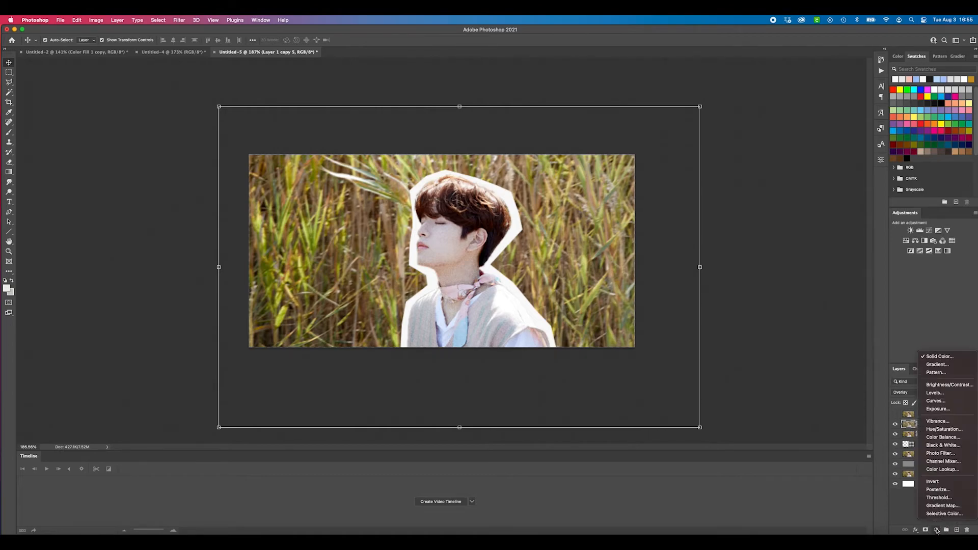
pyautogui.click(891, 333)
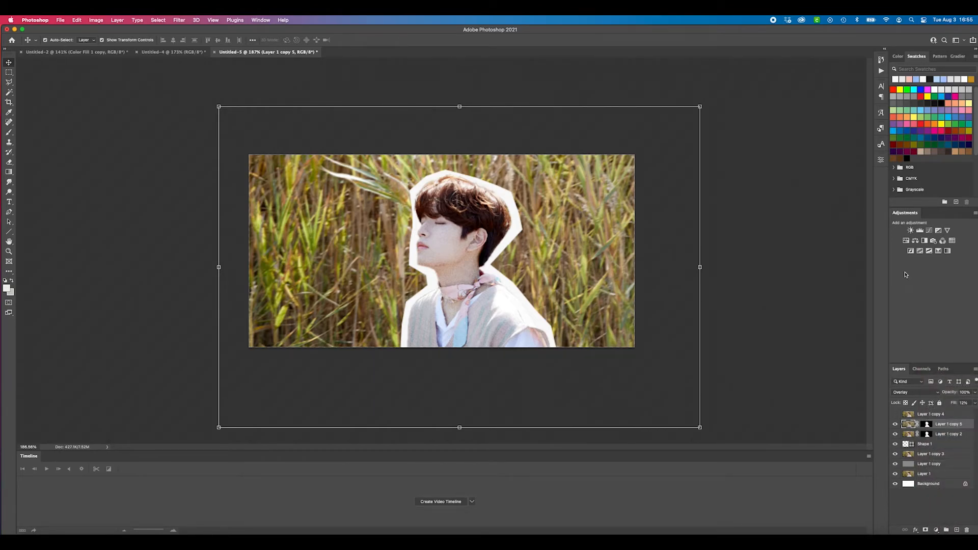
pyautogui.click(929, 232)
pyautogui.moveTo(796, 269); pyautogui.dragTo(801, 270)
pyautogui.moveTo(829, 230); pyautogui.dragTo(830, 231)
# Adjust individual color channels of the Curves adjustment, finishing with the Blue channel, to give the photo a warmer tone
pyautogui.click(817, 192)
pyautogui.click(809, 199)
pyautogui.click(817, 192)
pyautogui.click(810, 212)
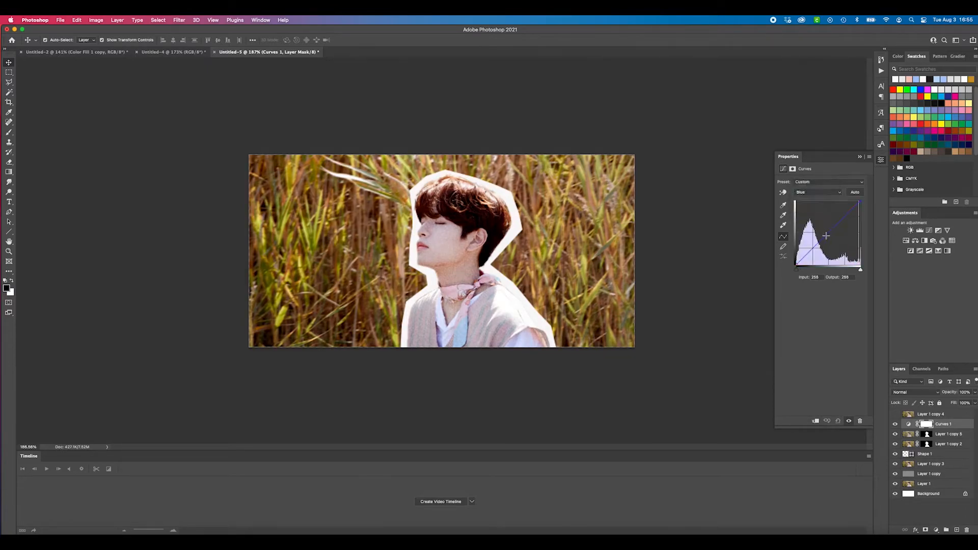
# Add a Levels adjustment above Curves 1 to deepen the shadows, and shift the white and midtone points of a single color channel
pyautogui.click(920, 230)
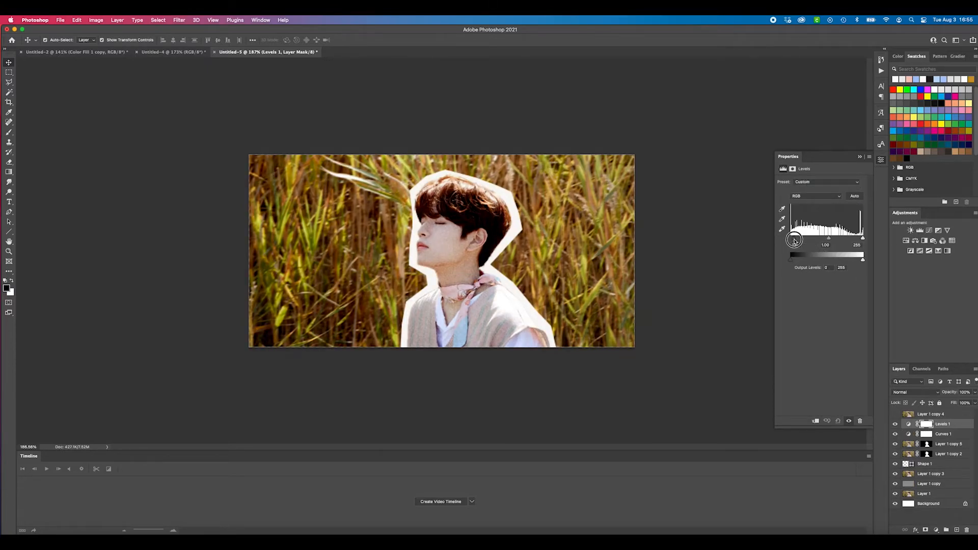
pyautogui.click(815, 196)
pyautogui.click(802, 224)
pyautogui.moveTo(862, 238); pyautogui.dragTo(855, 236)
pyautogui.moveTo(822, 238)
pyautogui.mouseDown()
pyautogui.moveTo(830, 221)
pyautogui.moveTo(831, 236)
pyautogui.mouseUp()
# Add a Selective Color adjustment and tune its color ranges, with Yellow at +27 for the Whites
pyautogui.click(947, 251)
pyautogui.click(827, 190)
pyautogui.click(809, 198)
pyautogui.click(818, 192)
pyautogui.click(809, 224)
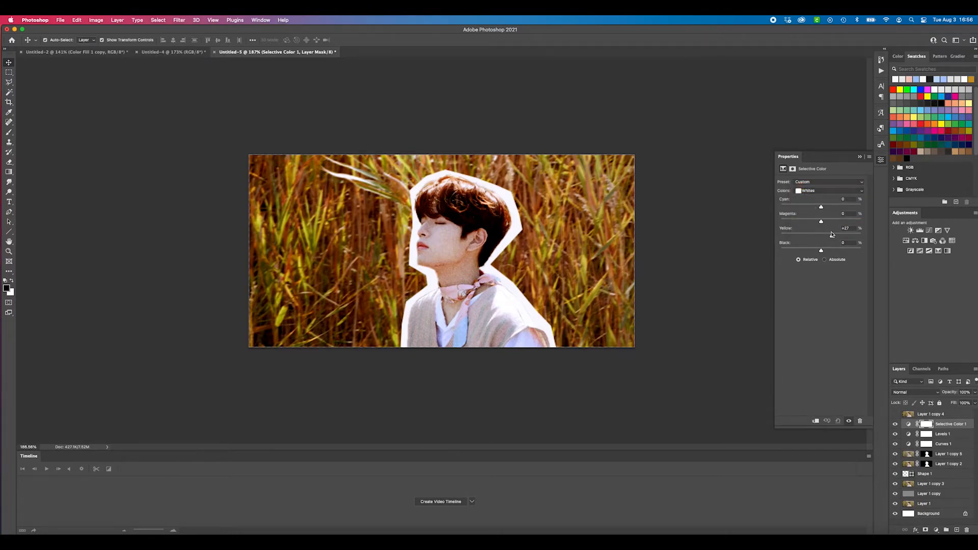
pyautogui.scroll(-2, 605, 243)
# Add a second Selective Color adjustment and set its Neutrals to Cyan +43, Magenta +84 and Yellow -56
pyautogui.click(947, 250)
pyautogui.click(828, 190)
pyautogui.click(849, 205)
pyautogui.click(849, 220)
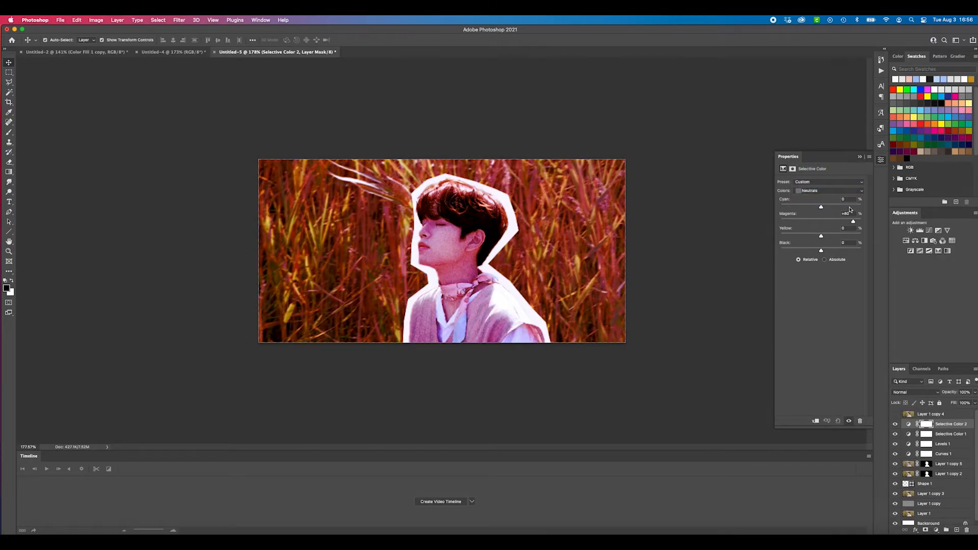
pyautogui.click(798, 236)
pyautogui.click(838, 206)
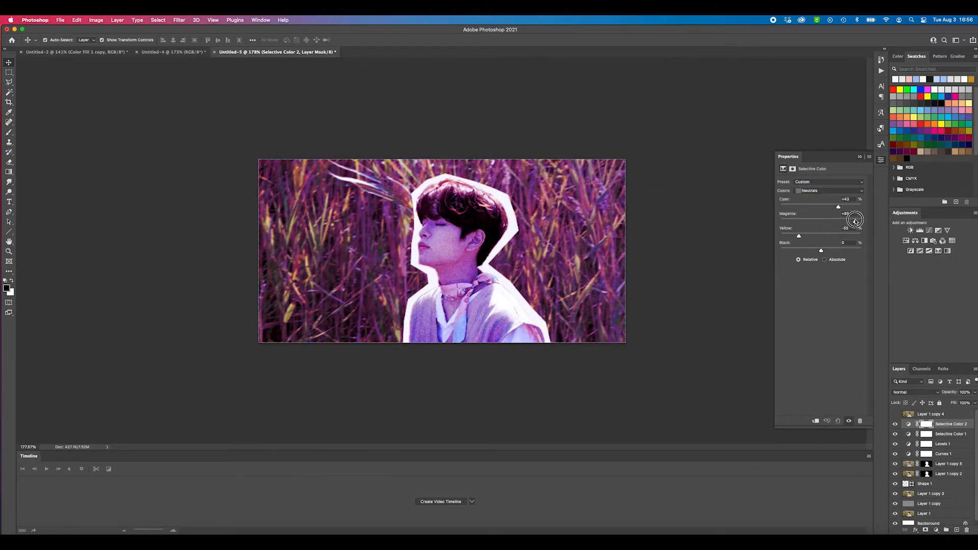
# Brush black on the Selective Color 2 mask over the face, hair and neck to restore their natural colors
pyautogui.press('b')
pyautogui.moveTo(461, 231)
pyautogui.mouseDown()
pyautogui.moveTo(459, 256)
pyautogui.moveTo(486, 220)
pyautogui.moveTo(465, 197)
pyautogui.moveTo(431, 198)
pyautogui.moveTo(424, 269)
pyautogui.moveTo(444, 217)
pyautogui.moveTo(456, 305)
pyautogui.moveTo(445, 295)
pyautogui.moveTo(422, 319)
pyautogui.moveTo(423, 305)
pyautogui.moveTo(448, 300)
pyautogui.moveTo(459, 326)
pyautogui.mouseUp()
pyautogui.press(']')
pyautogui.press(']')
pyautogui.press(']')
pyautogui.press(']')
pyautogui.hotkey('ctrl', 'z')
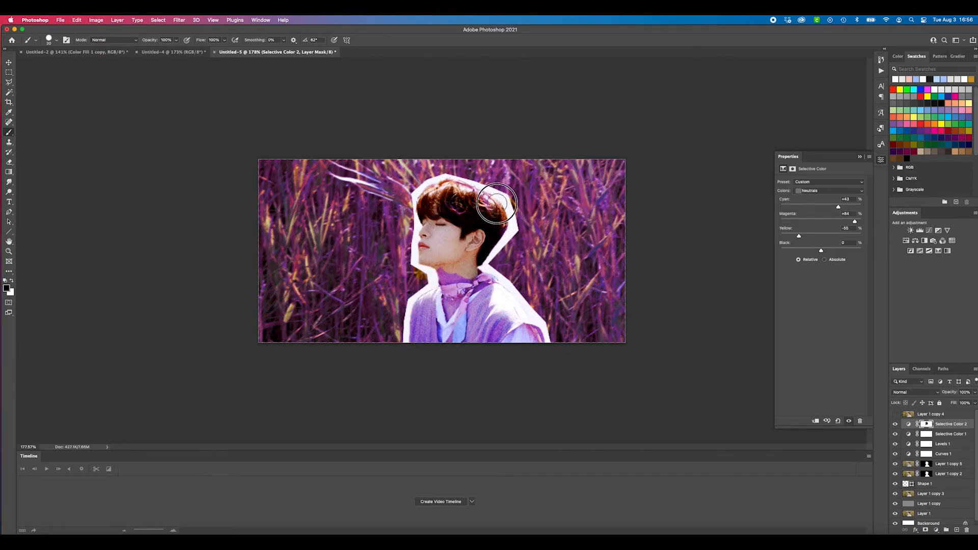
pyautogui.moveTo(437, 192); pyautogui.dragTo(452, 212)
pyautogui.moveTo(447, 269); pyautogui.dragTo(451, 271)
pyautogui.moveTo(446, 273)
pyautogui.mouseDown()
pyautogui.moveTo(474, 271)
pyautogui.moveTo(467, 280)
pyautogui.moveTo(468, 271)
pyautogui.mouseUp()
pyautogui.press('[')
pyautogui.press('[')
pyautogui.press('[')
pyautogui.press('[')
pyautogui.press('[')
pyautogui.press('[')
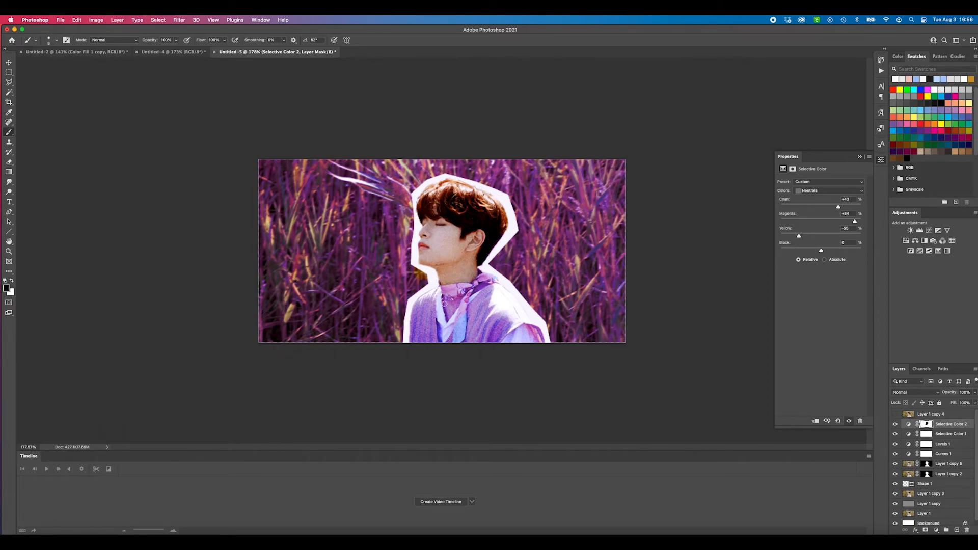
pyautogui.moveTo(446, 319); pyautogui.dragTo(453, 302)
# Add a third Selective Color adjustment and set its Magentas to Magenta +100, Yellow -78 and Black -64, with Cyan reduced
pyautogui.click(938, 250)
pyautogui.click(820, 192)
pyautogui.click(821, 177)
pyautogui.click(842, 220)
pyautogui.click(803, 235)
pyautogui.moveTo(803, 205); pyautogui.dragTo(861, 221)
pyautogui.click(803, 249)
pyautogui.click(811, 206)
pyautogui.click(789, 236)
pyautogui.click(795, 250)
# Set the Yellows of the Selective Color 3 adjustment to Cyan -78, Magenta -43 and Yellow +73
pyautogui.click(820, 191)
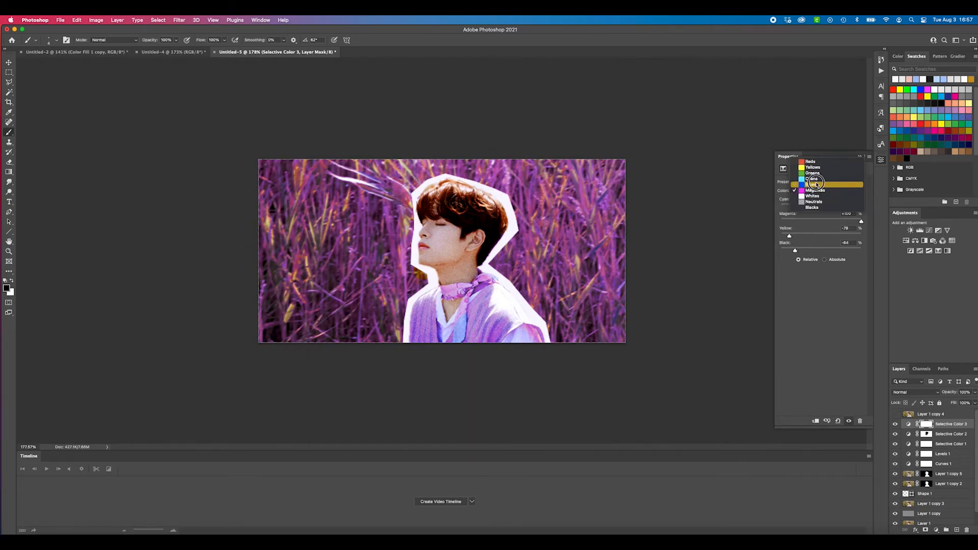
pyautogui.click(815, 161)
pyautogui.click(849, 236)
pyautogui.click(789, 207)
pyautogui.click(803, 221)
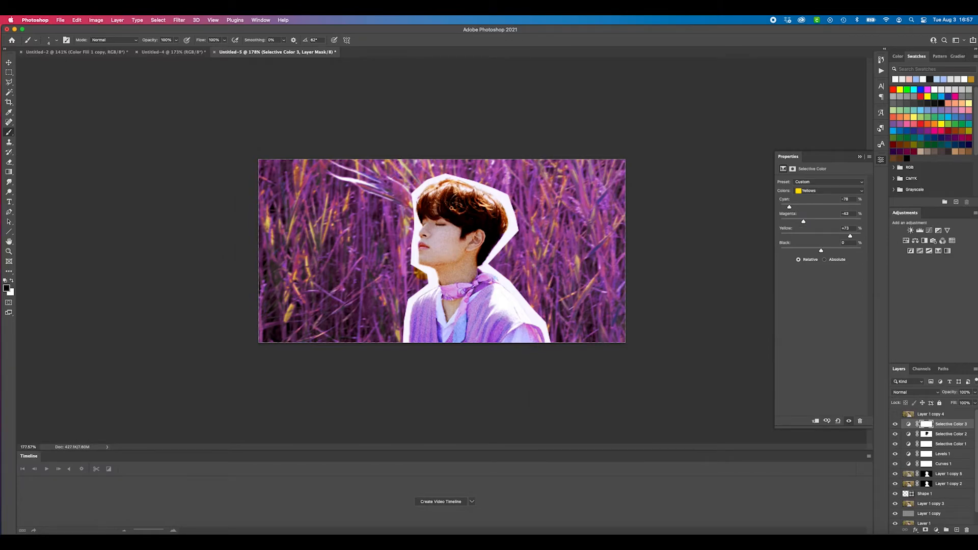
# Brush black on the Selective Color 3 mask over the skin of the portrait, including the neck
pyautogui.press(']')
pyautogui.press(']')
pyautogui.press('[')
pyautogui.press('[')
pyautogui.press('[')
pyautogui.moveTo(445, 306); pyautogui.dragTo(452, 308)
# Add a Hue/Saturation adjustment above the Selective Color layers and set its Saturation to -21
pyautogui.click(908, 484)
pyautogui.scroll(5, 407, 253)
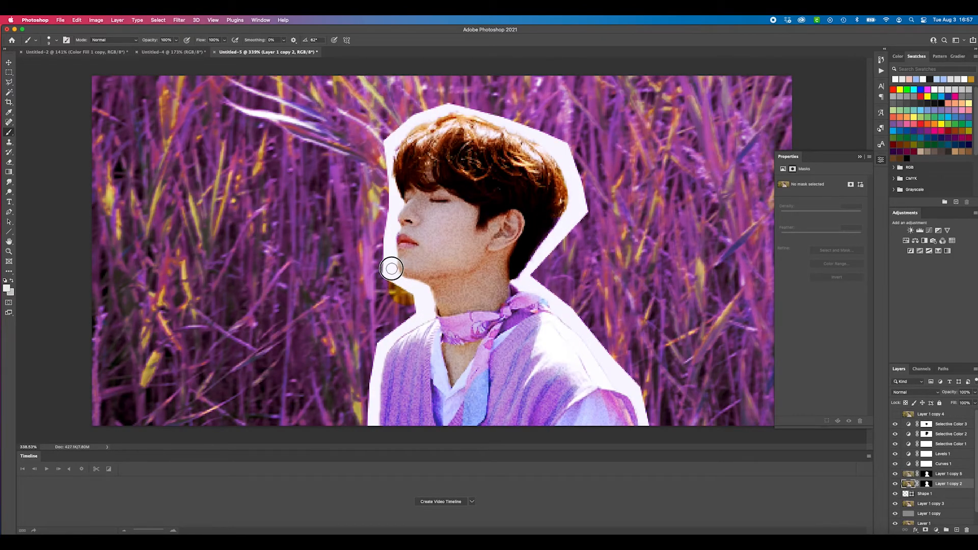
pyautogui.scroll(-1, 590, 252)
pyautogui.scroll(-4, 589, 252)
pyautogui.scroll(3, 589, 252)
pyautogui.click(905, 240)
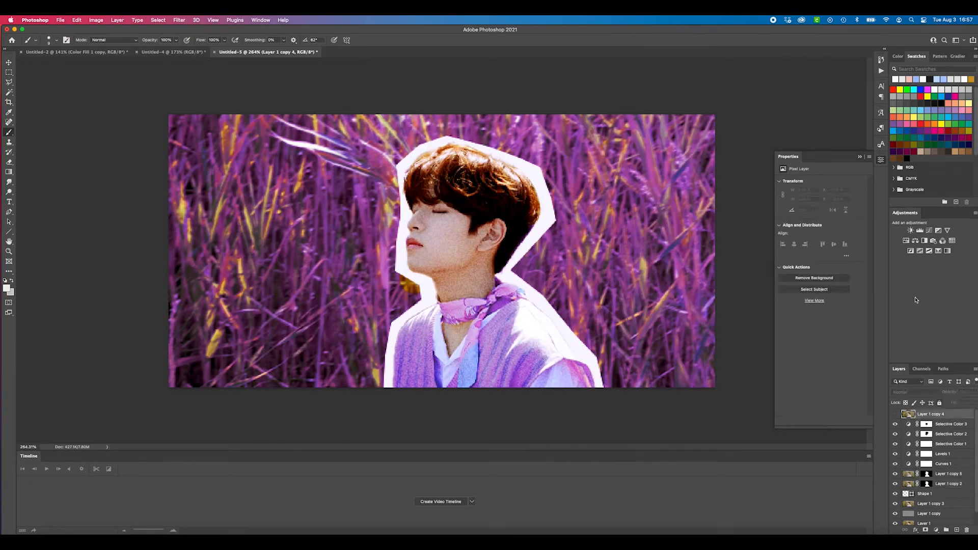
pyautogui.click(810, 193)
pyautogui.click(810, 193)
pyautogui.moveTo(819, 225); pyautogui.dragTo(812, 225)
pyautogui.scroll(-3, 392, 276)
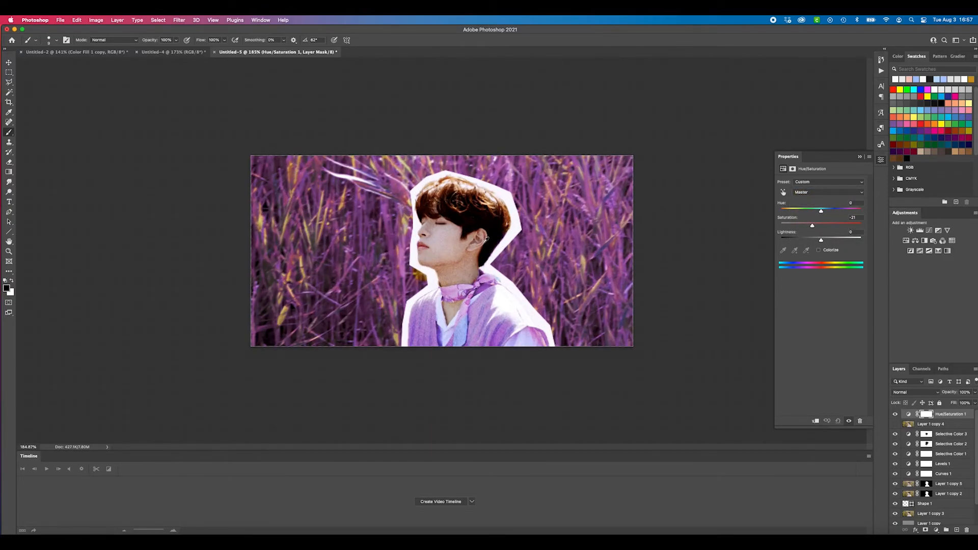
# Add an off-white Solid Color fill layer blended with Multiply above Hue/Saturation 1, and duplicate it
pyautogui.click(936, 530)
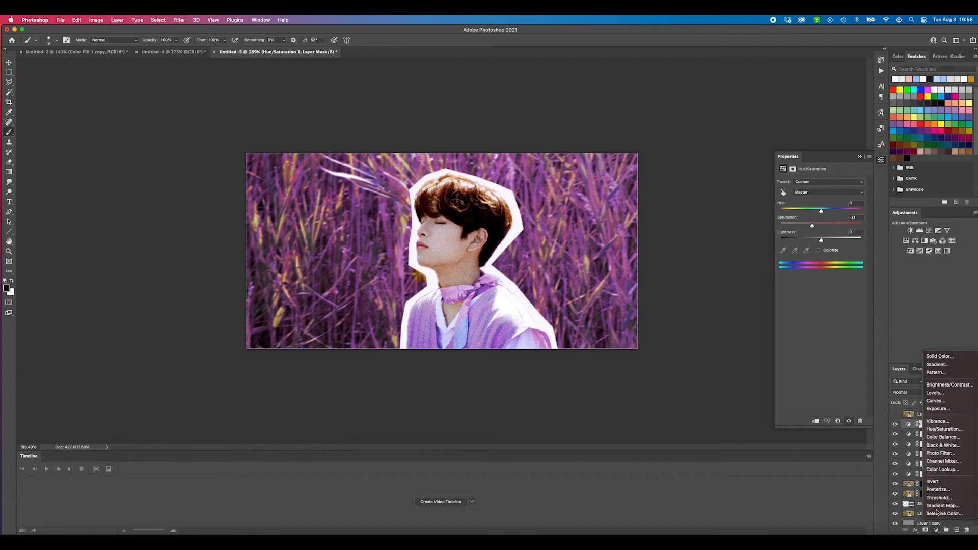
pyautogui.click(942, 362)
pyautogui.click(875, 274)
pyautogui.click(914, 392)
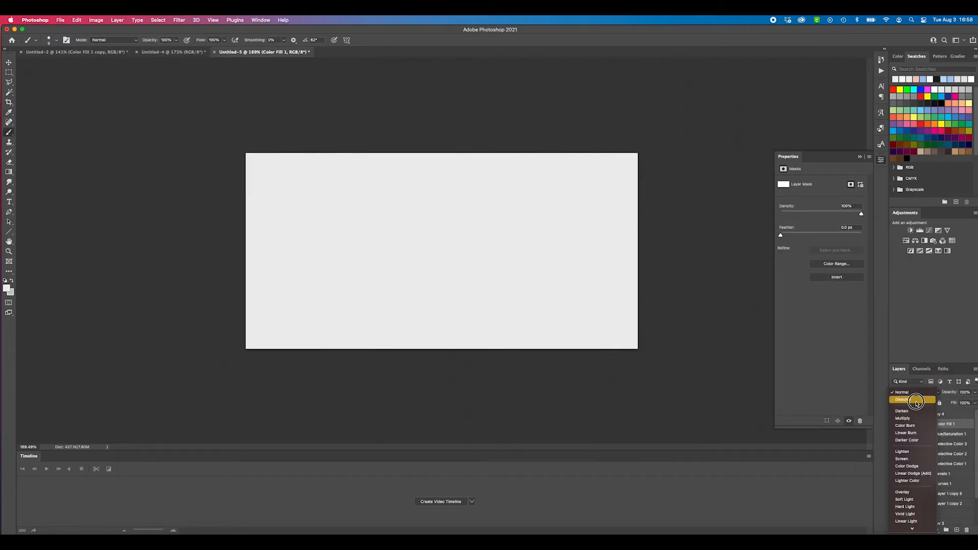
pyautogui.click(909, 417)
pyautogui.press('super+j')
# Change the lower color fill, Color Fill 1, to a near-black gray and set its blend mode to Lighten
pyautogui.doubleClick(908, 434)
pyautogui.click(688, 365)
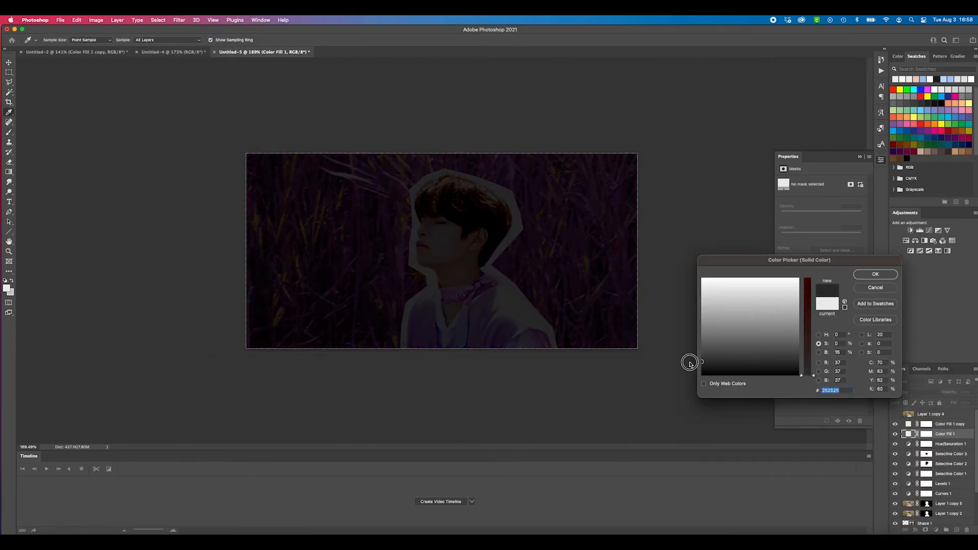
pyautogui.click(875, 274)
pyautogui.click(914, 392)
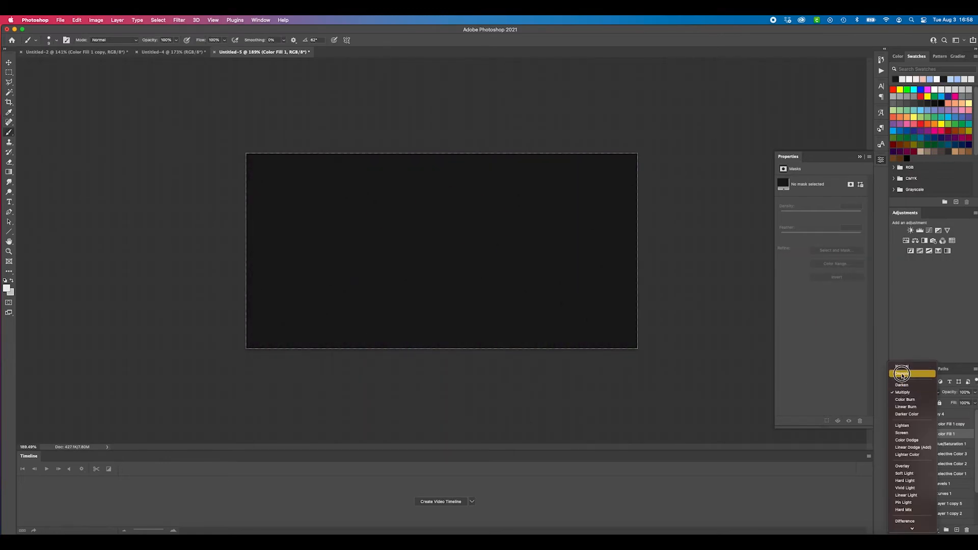
pyautogui.click(917, 425)
pyautogui.click(895, 434)
pyautogui.click(895, 434)
pyautogui.scroll(-1, 586, 326)
pyautogui.scroll(3, 585, 326)
pyautogui.scroll(-5, 585, 326)
# Group all layers from Layer 1 copy 4 down to Layer 1 copy, leaving Layer 1 and Background outside
pyautogui.click(930, 415)
pyautogui.scroll(-3, 953, 503)
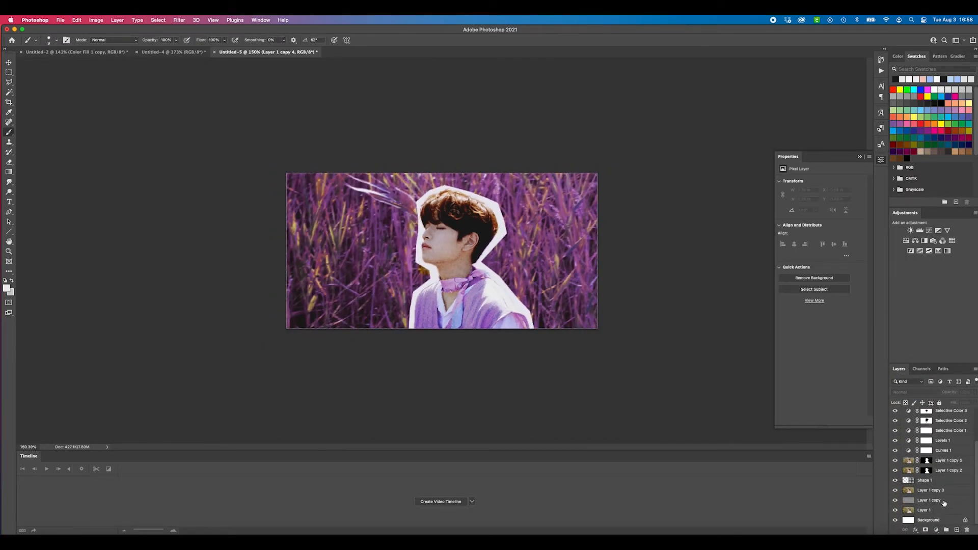
pyautogui.keyDown('shift'); pyautogui.click(943, 505); pyautogui.keyUp('shift')
pyautogui.click(946, 531)
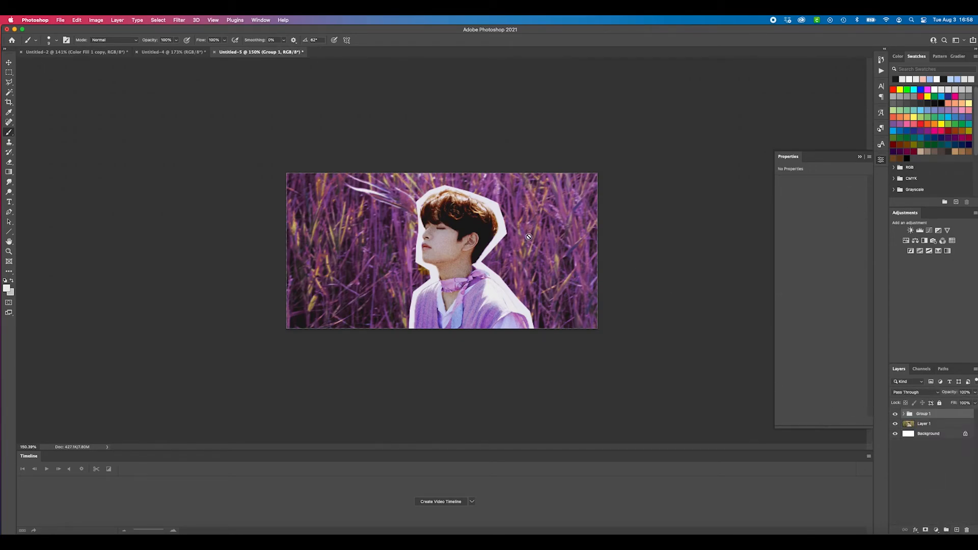
pyautogui.scroll(3, 530, 234)
pyautogui.scroll(-1, 562, 253)
pyautogui.click(9, 62)
pyautogui.click(96, 290)
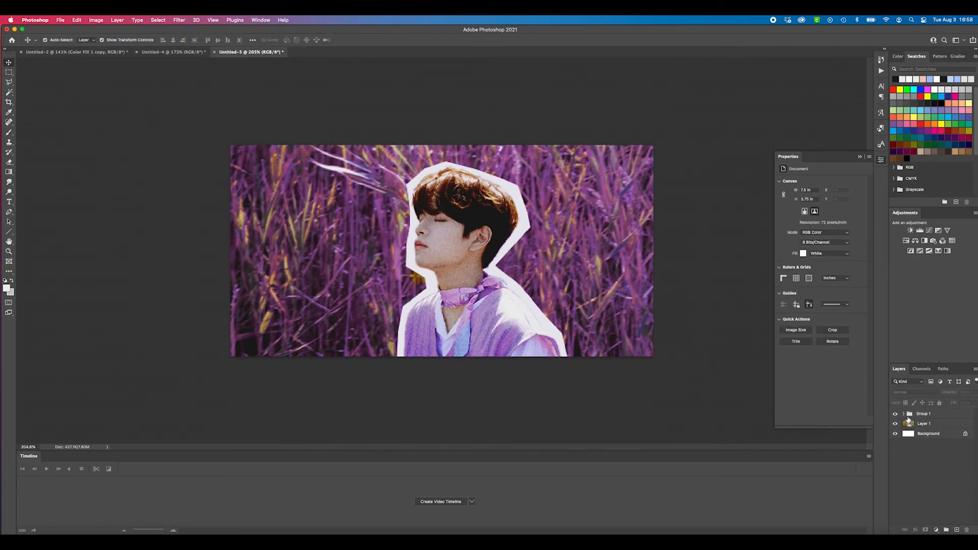
# Expand Group 1 and compare the image with and without the Selective Color 2 adjustment
pyautogui.click(903, 413)
pyautogui.scroll(-2, 972, 457)
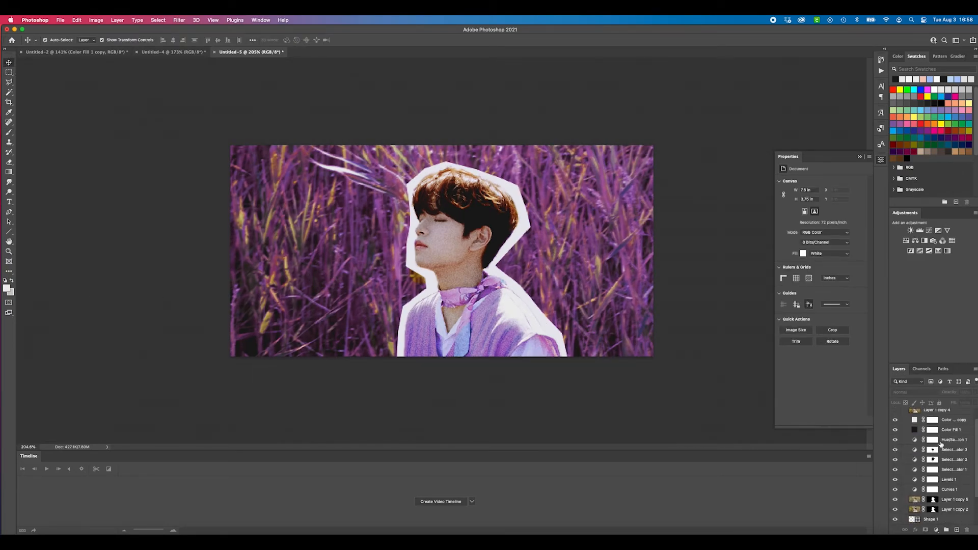
pyautogui.click(932, 460)
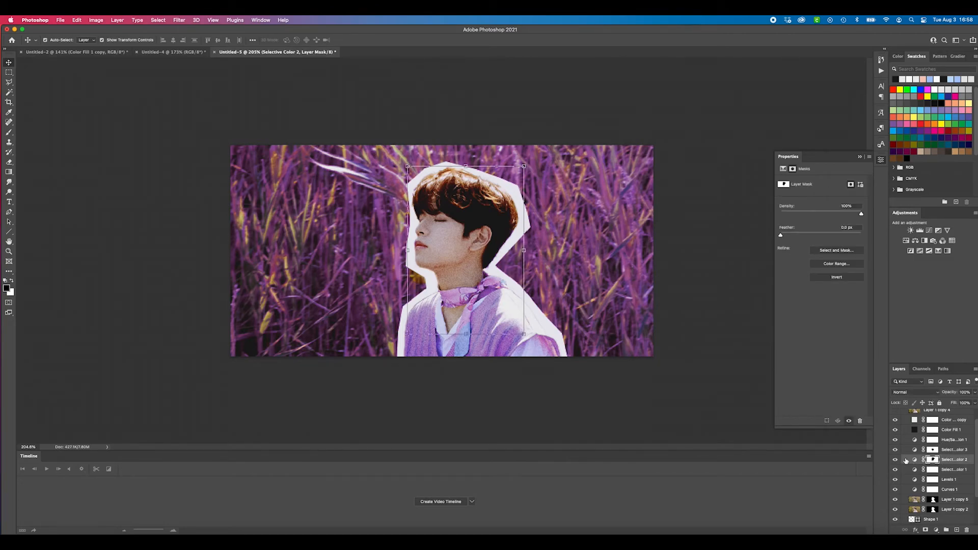
pyautogui.click(896, 459)
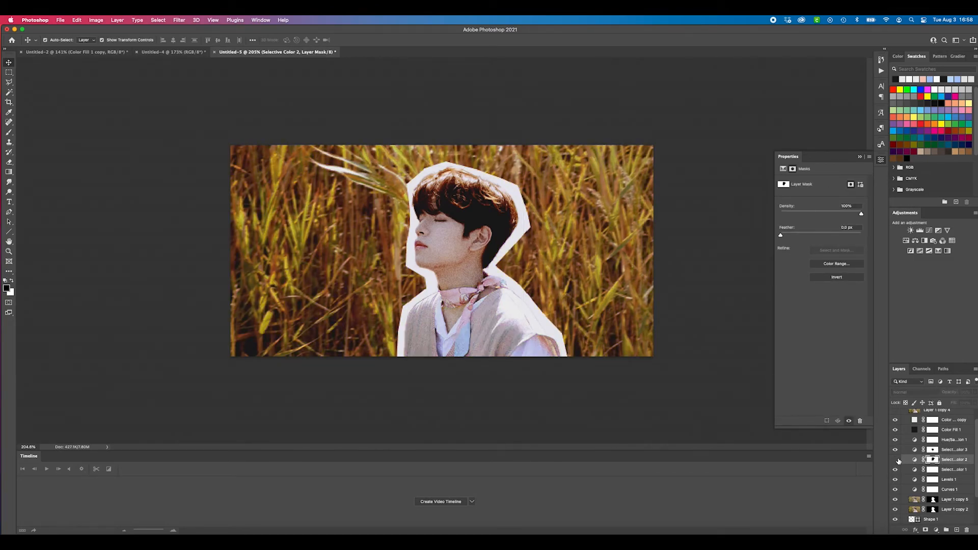
pyautogui.click(895, 460)
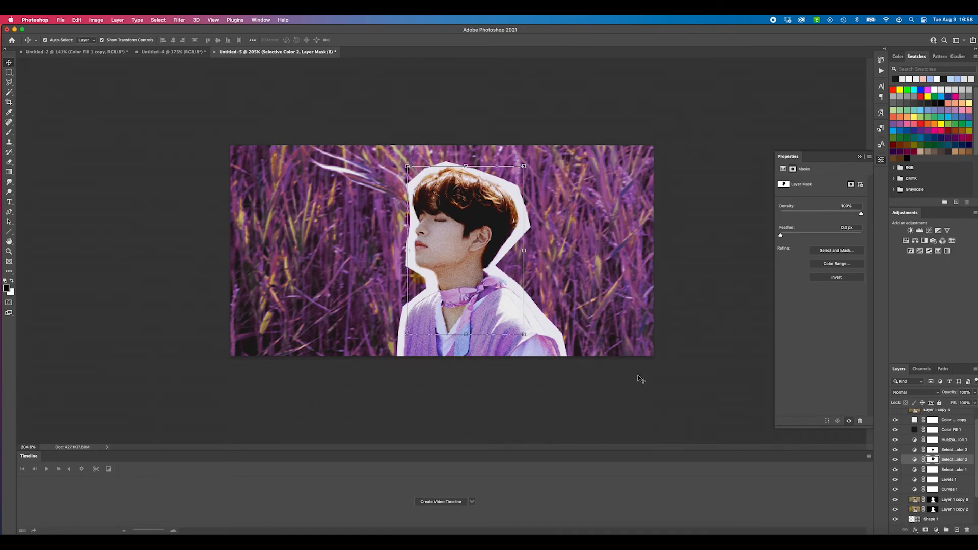
# Review the Neutrals settings of the Selective Color 2 adjustment
pyautogui.click(916, 460)
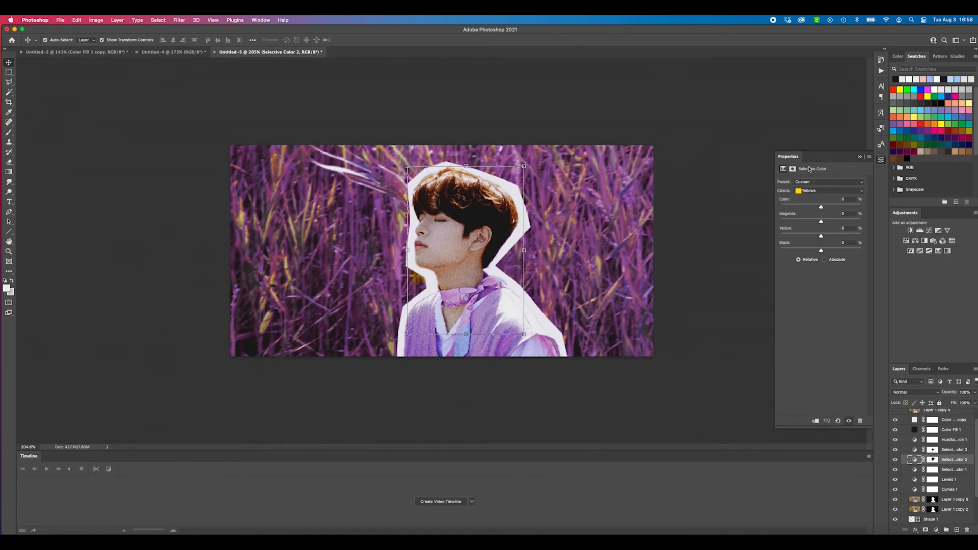
pyautogui.click(817, 192)
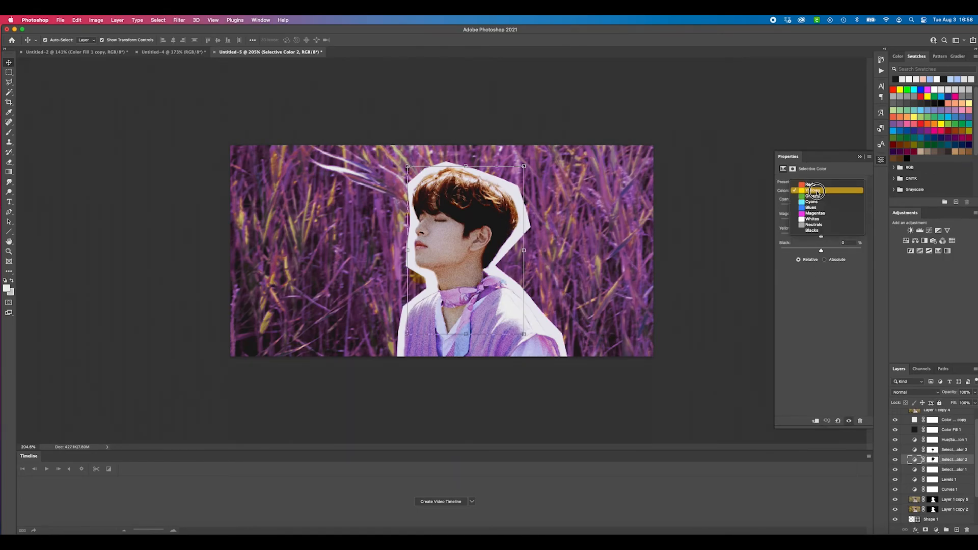
pyautogui.click(815, 226)
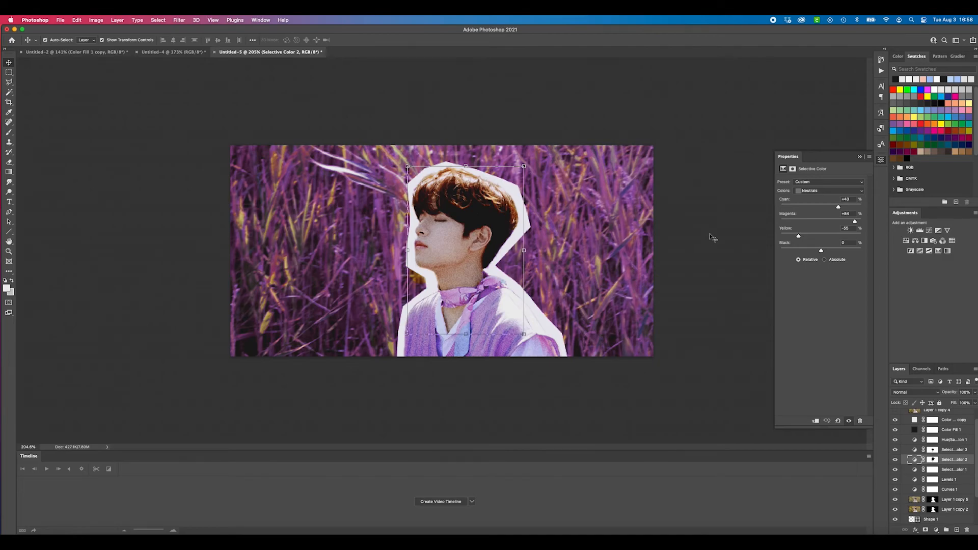
pyautogui.click(726, 228)
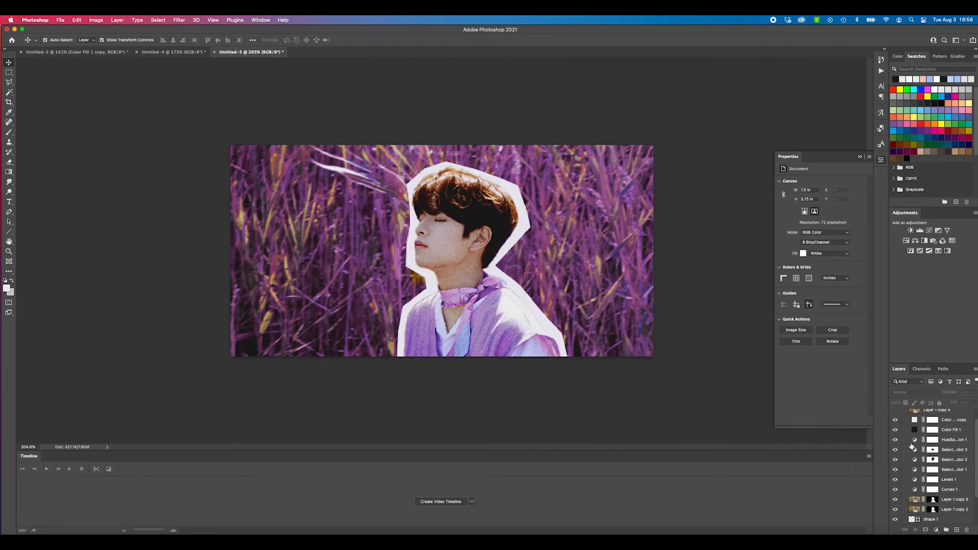
pyautogui.click(914, 459)
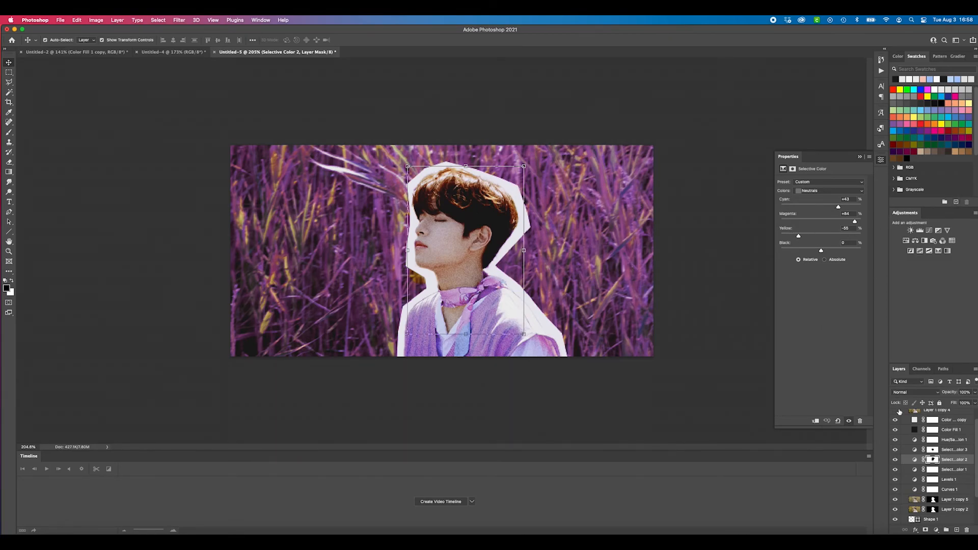
# Select the Selective Color 2 mask and examine its effect around the portrait up close and at reduced size
pyautogui.click(934, 461)
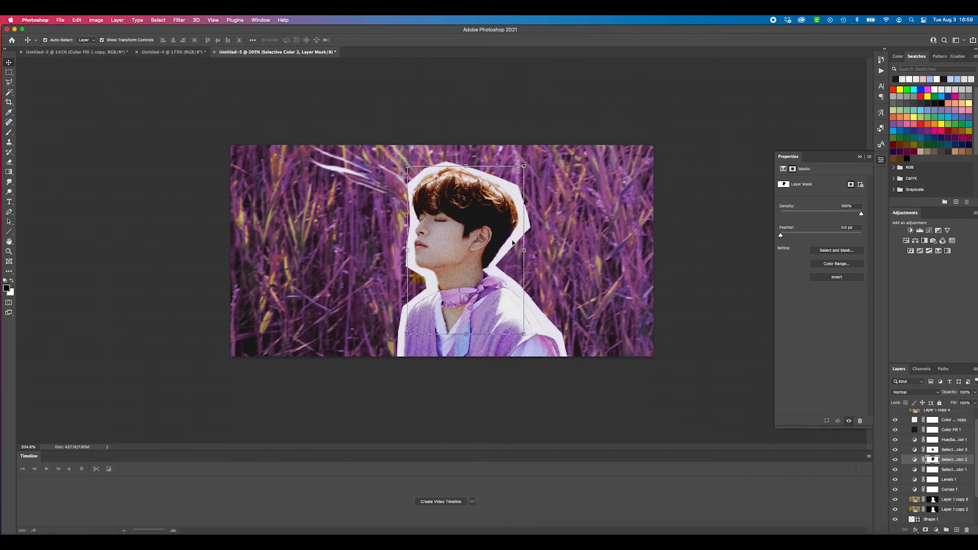
pyautogui.scroll(3, 473, 235)
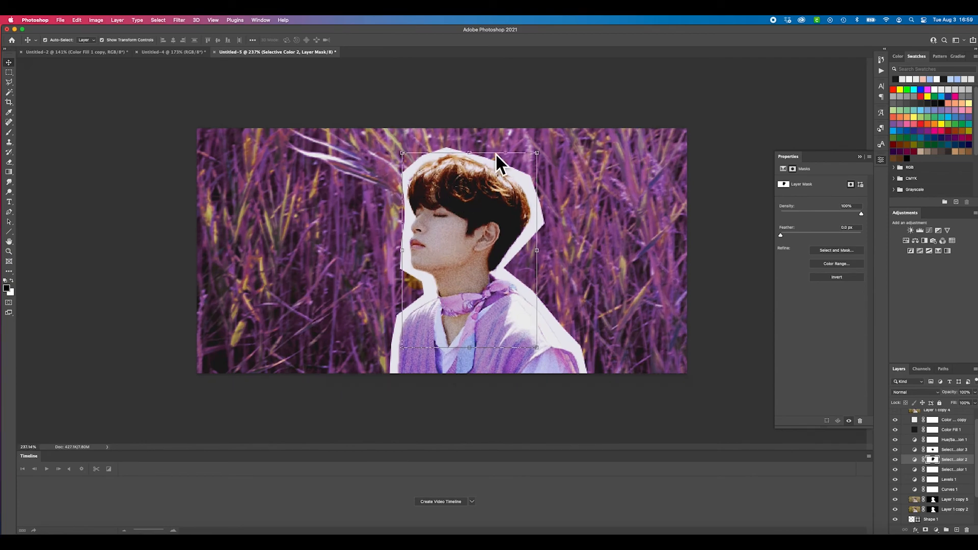
pyautogui.scroll(-3, 484, 216)
pyautogui.scroll(1, 484, 216)
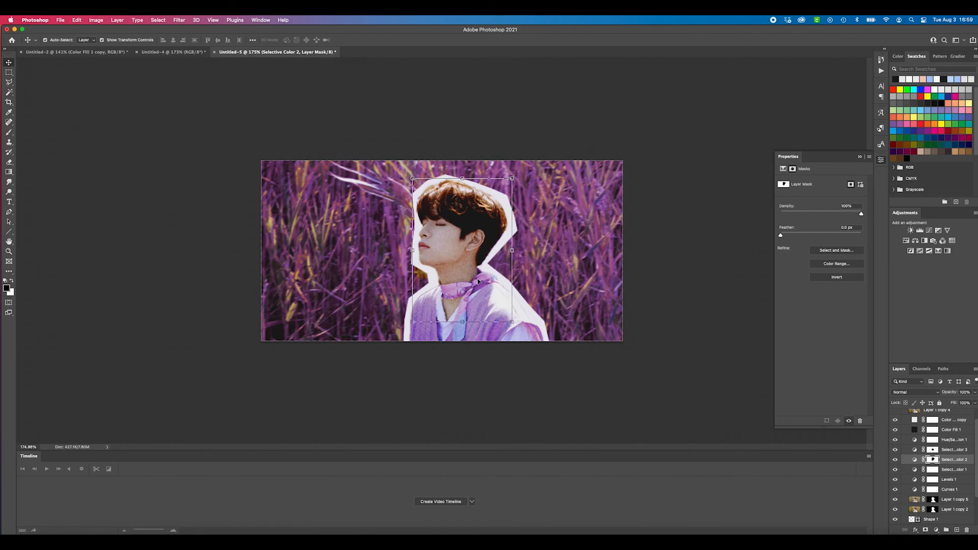
pyautogui.click(529, 379)
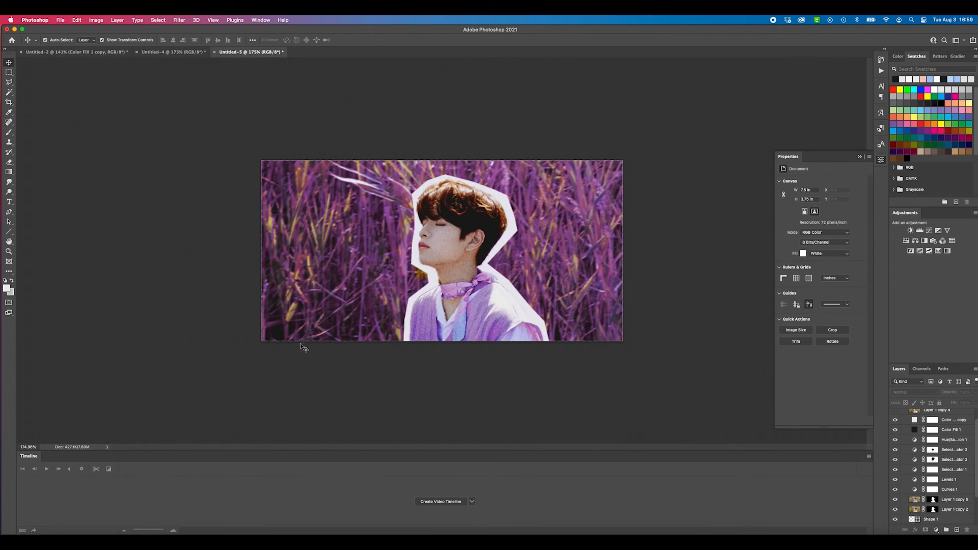
pyautogui.scroll(-3, 484, 232)
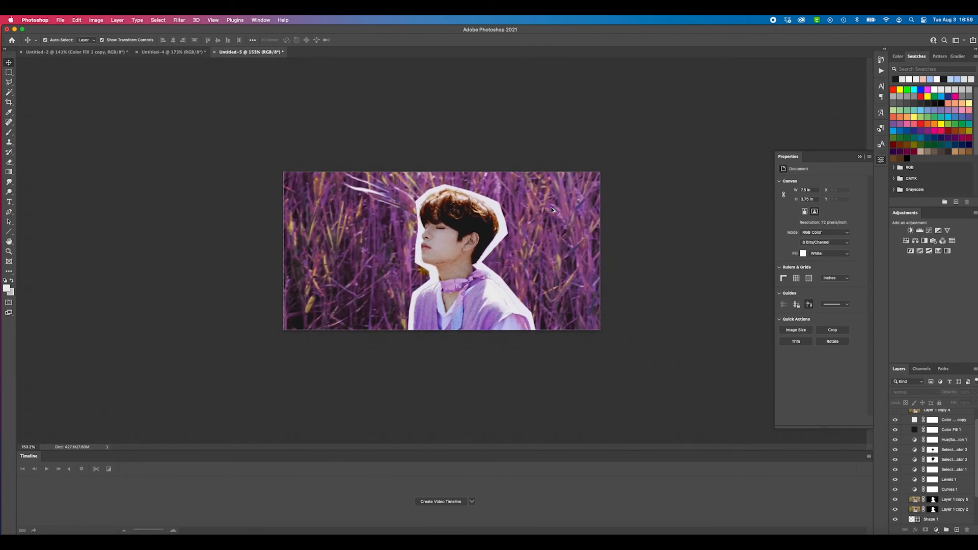
pyautogui.scroll(2, 574, 201)
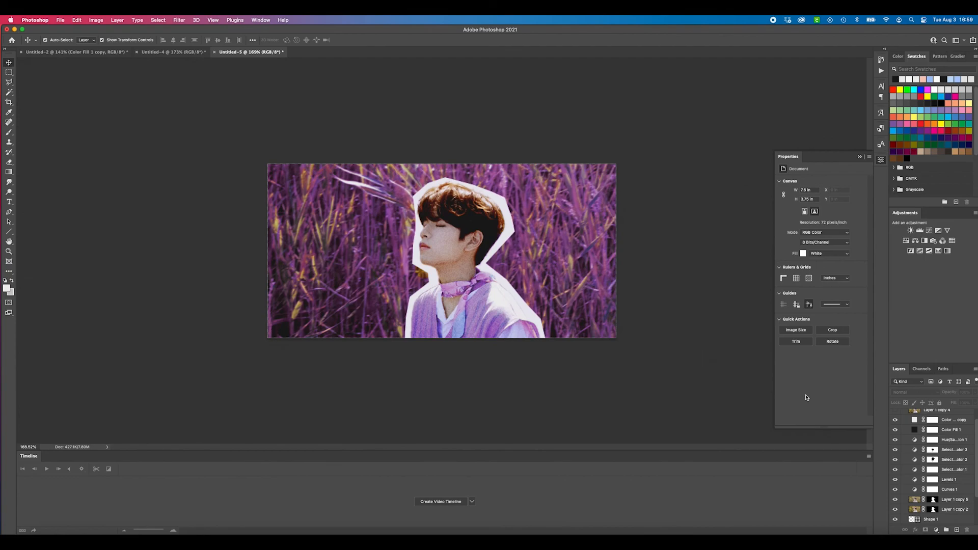
# Collapse Group 1 and toggle its visibility to compare the finished header with the original photo
pyautogui.scroll(1, 942, 447)
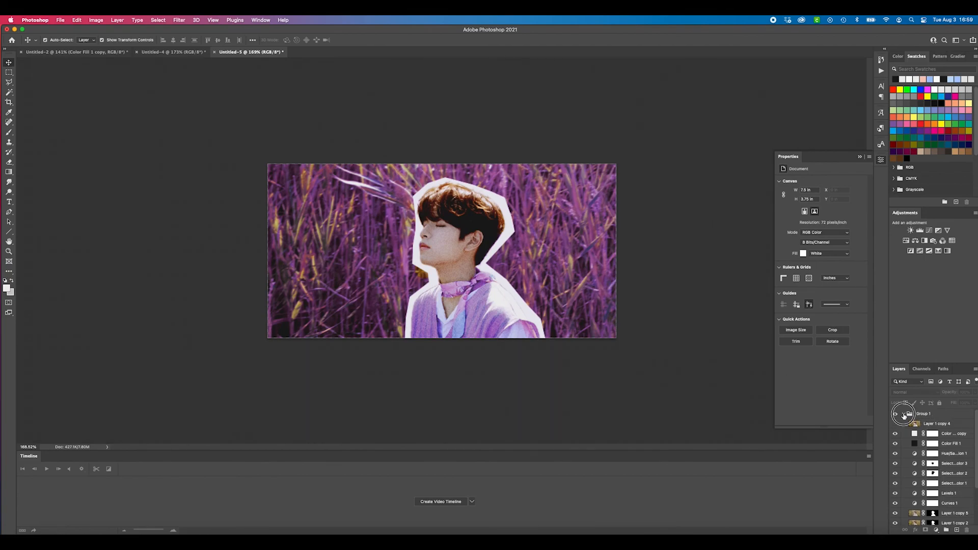
pyautogui.click(900, 413)
pyautogui.click(894, 415)
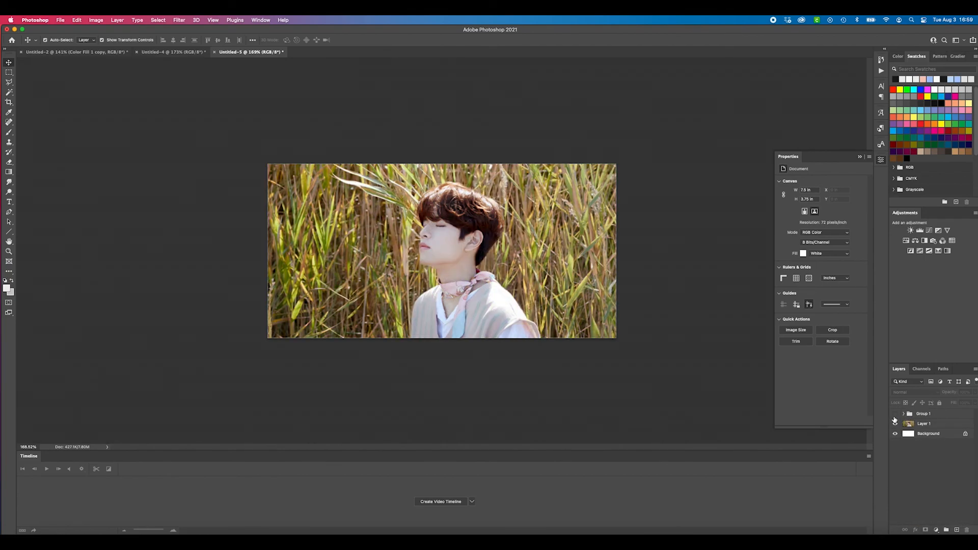
pyautogui.click(894, 414)
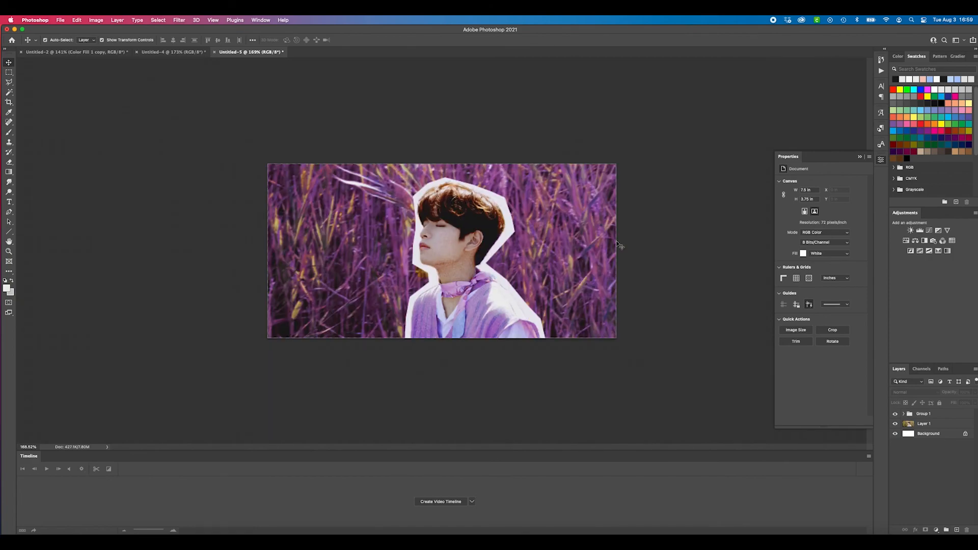
pyautogui.scroll(3, 544, 270)
pyautogui.scroll(-3, 545, 270)
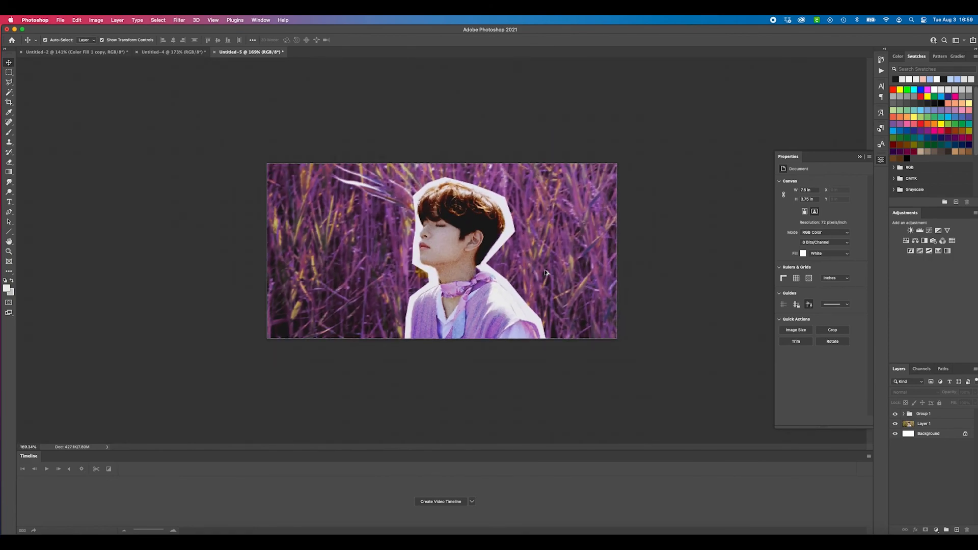